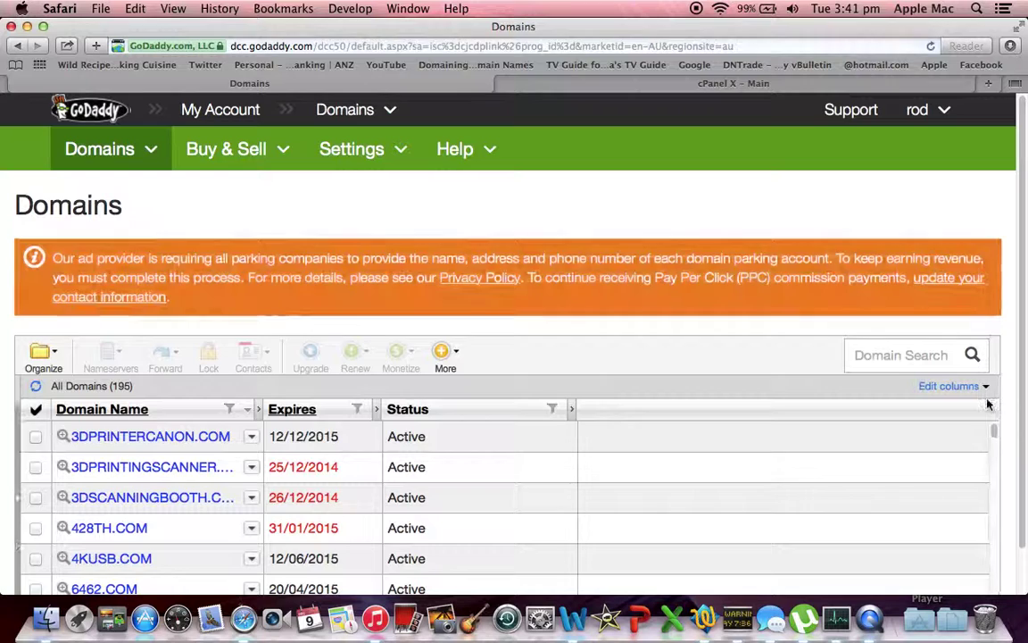
Step: Select WPRESSAPPS.COM at the end of the domain list and open its nameserver settings
click(995, 433)
drag(996, 432, 891, 568)
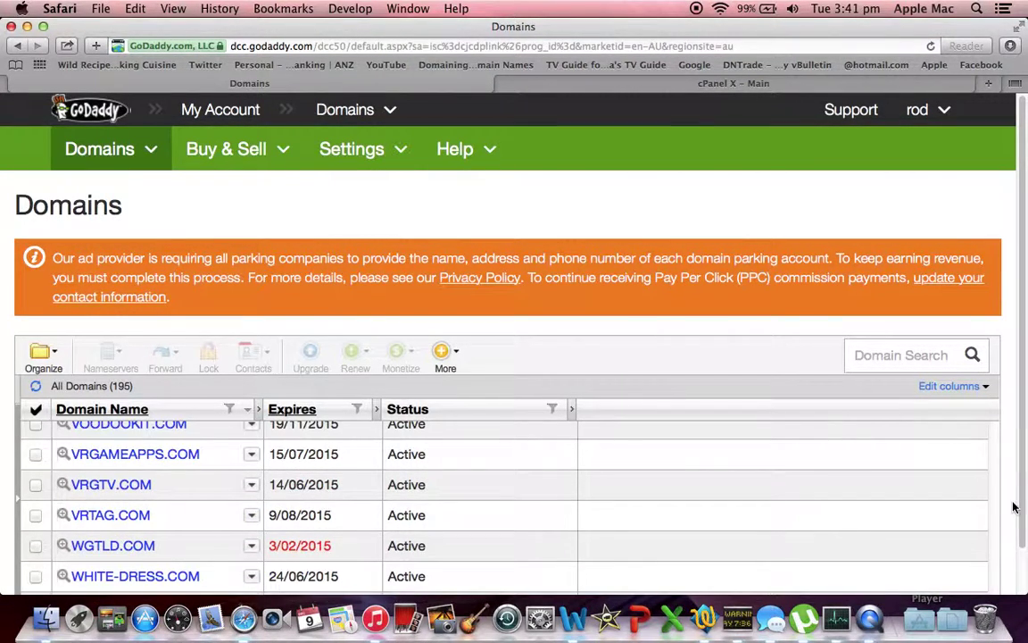
drag(1023, 486, 1010, 558)
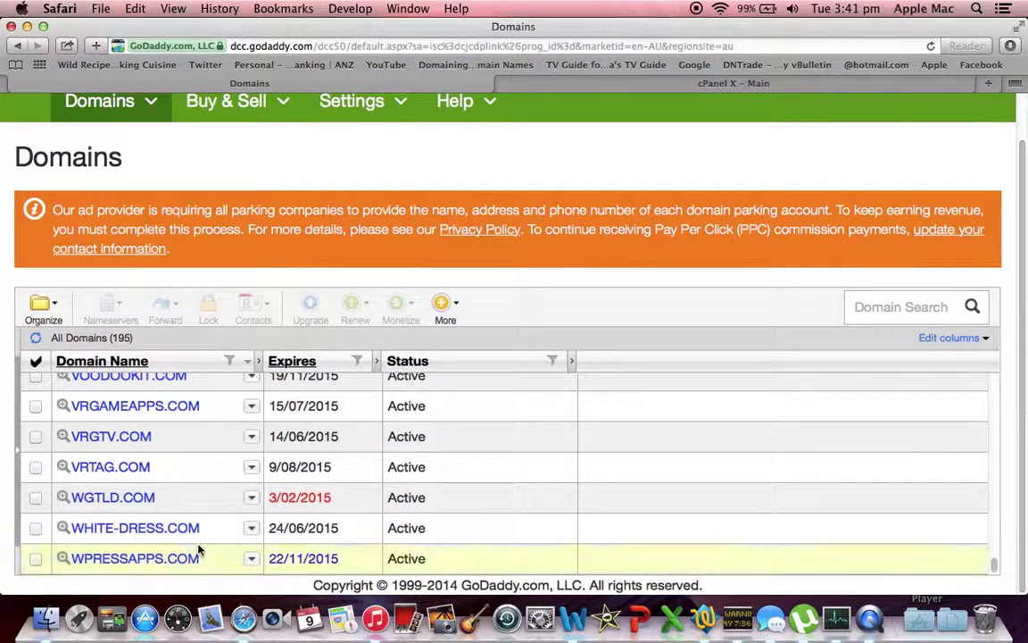
click(36, 558)
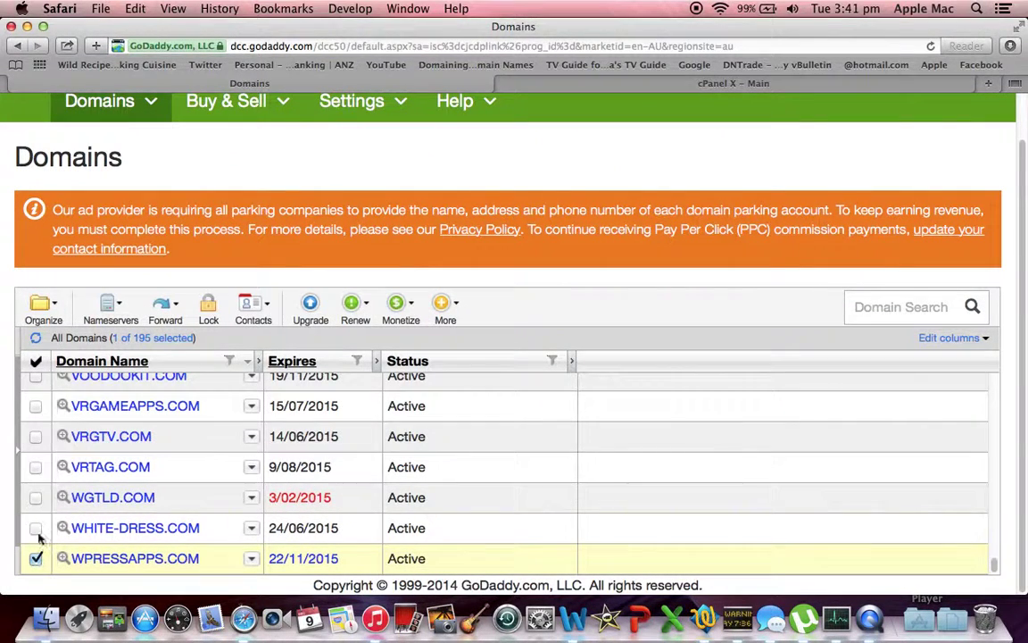
click(114, 306)
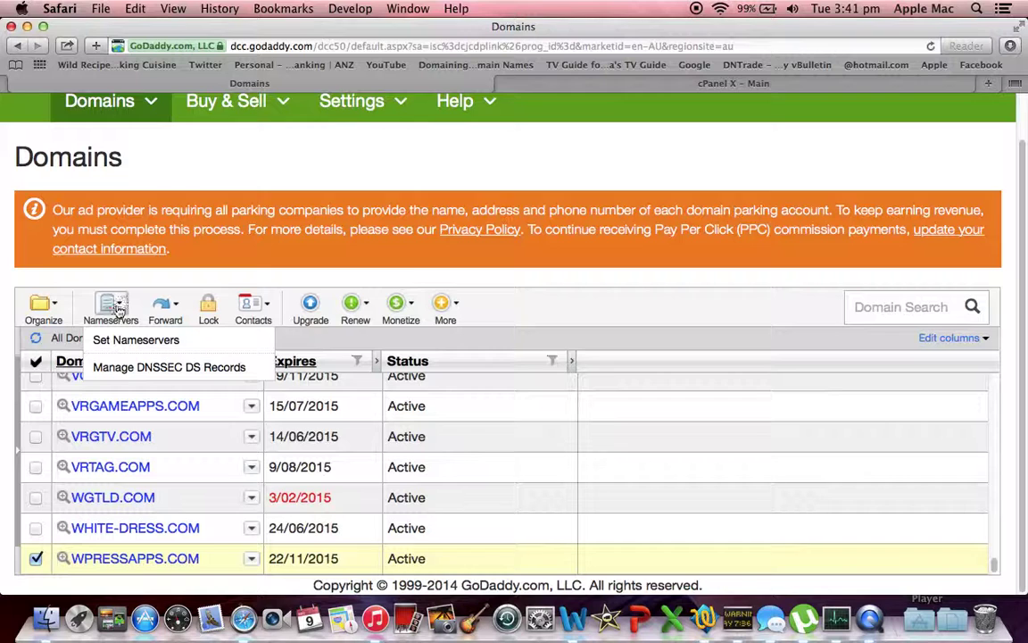
click(112, 340)
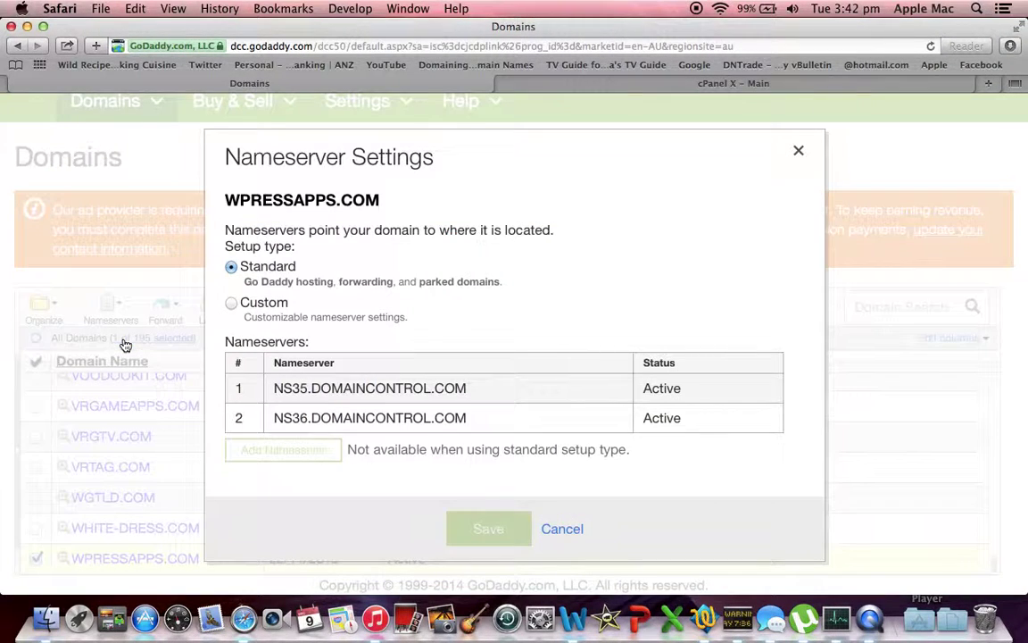
Step: Switch the domain to custom nameservers ns1.ventraip.net.au and ns2.ventraip.net.au, and save the settings
click(231, 303)
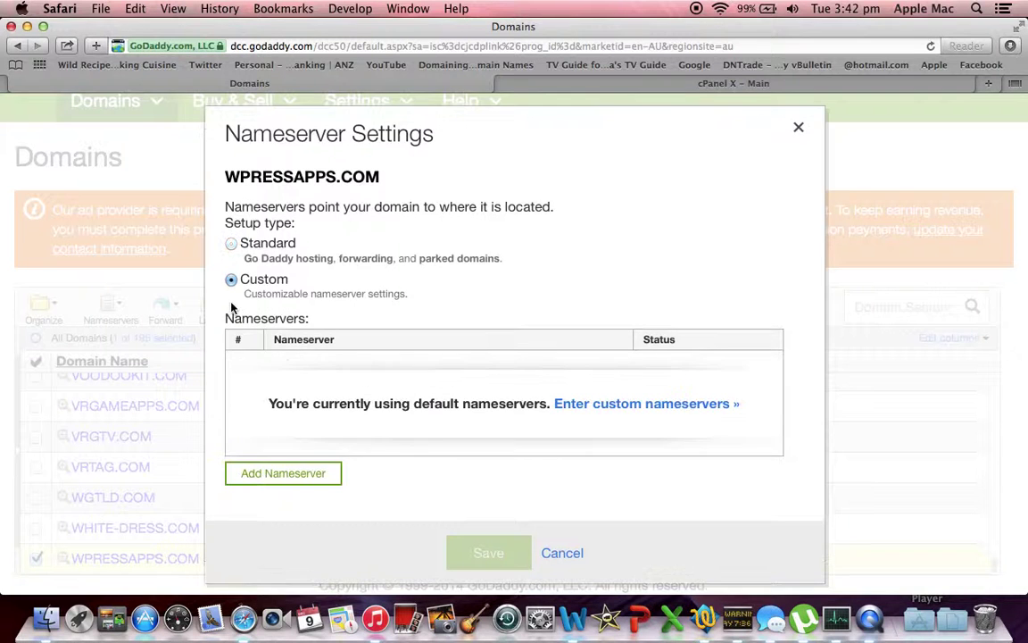
click(622, 404)
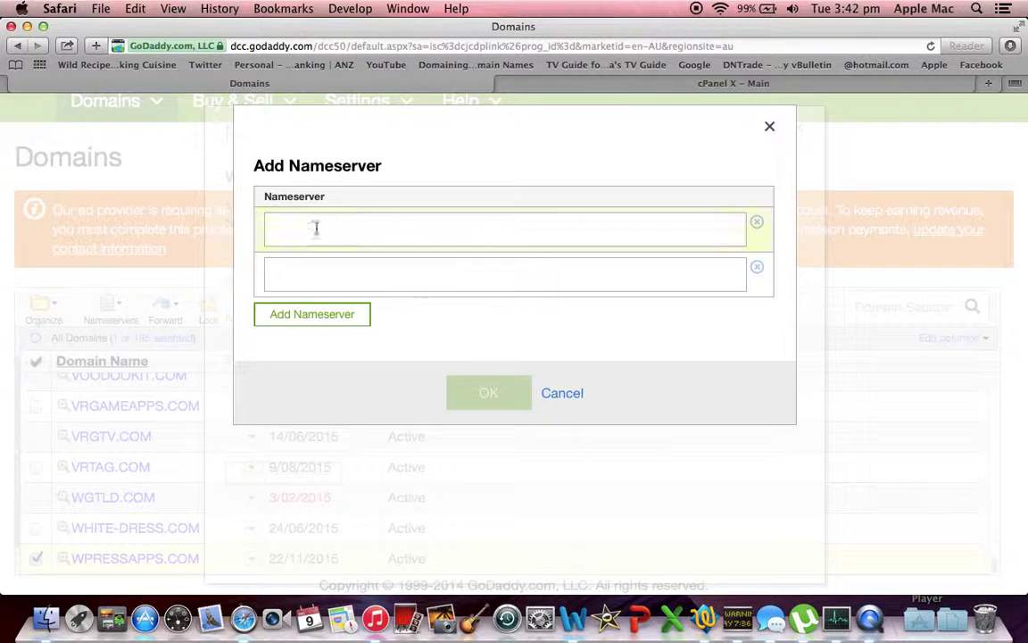
text(ns)
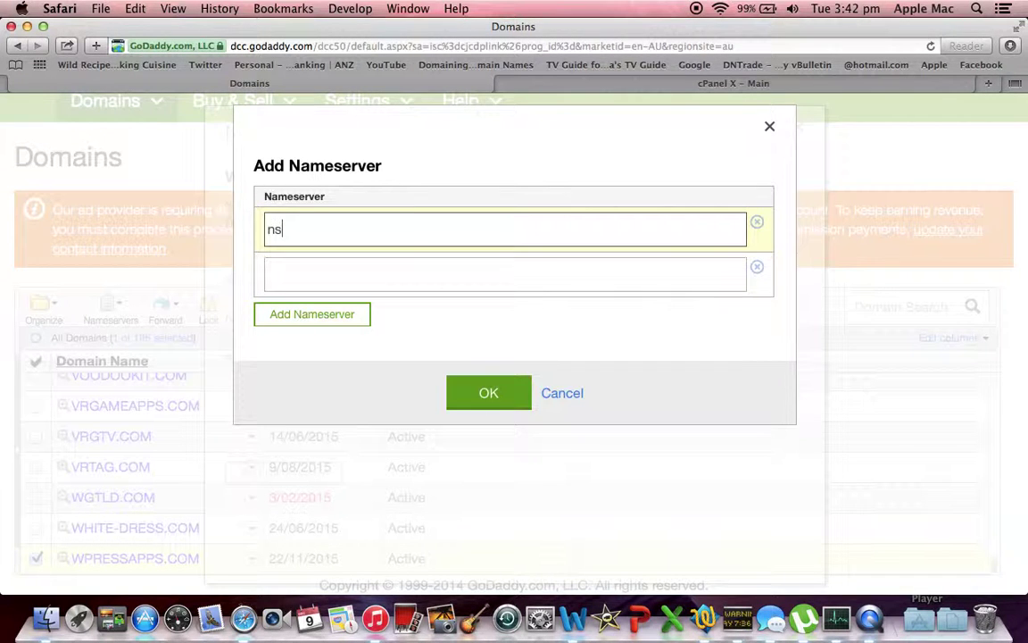
text(1.ventraip.net.au)
click(279, 280)
text(n)
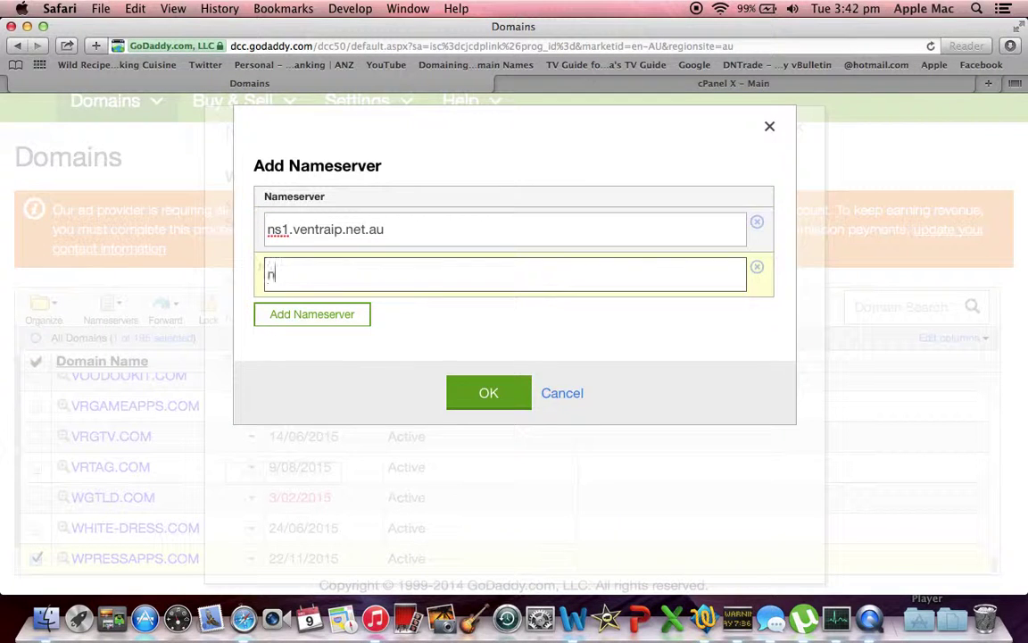
text(s2.ventraip)
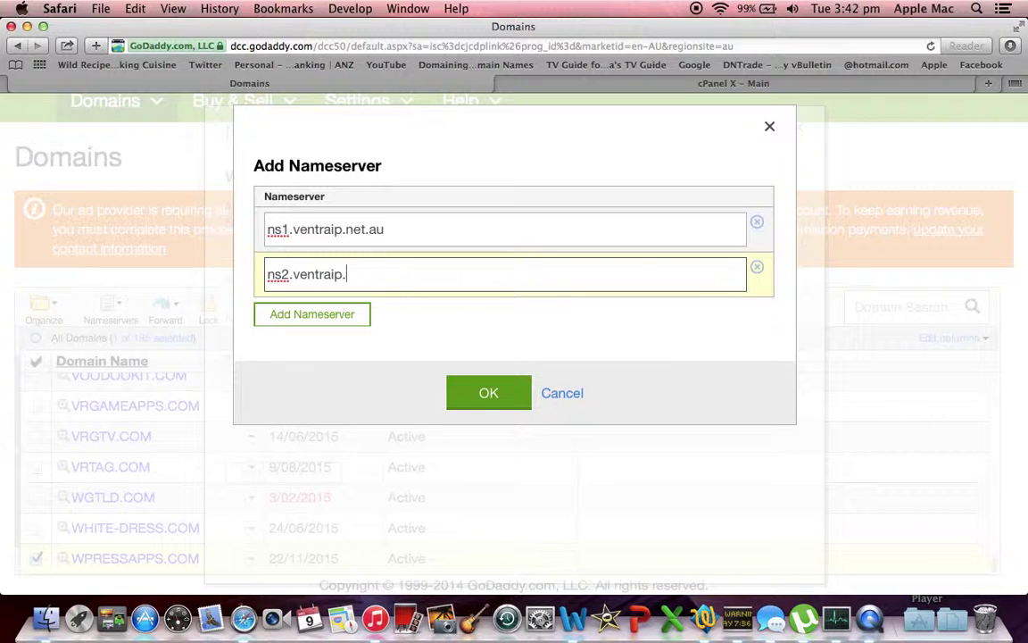
text(.net.au)
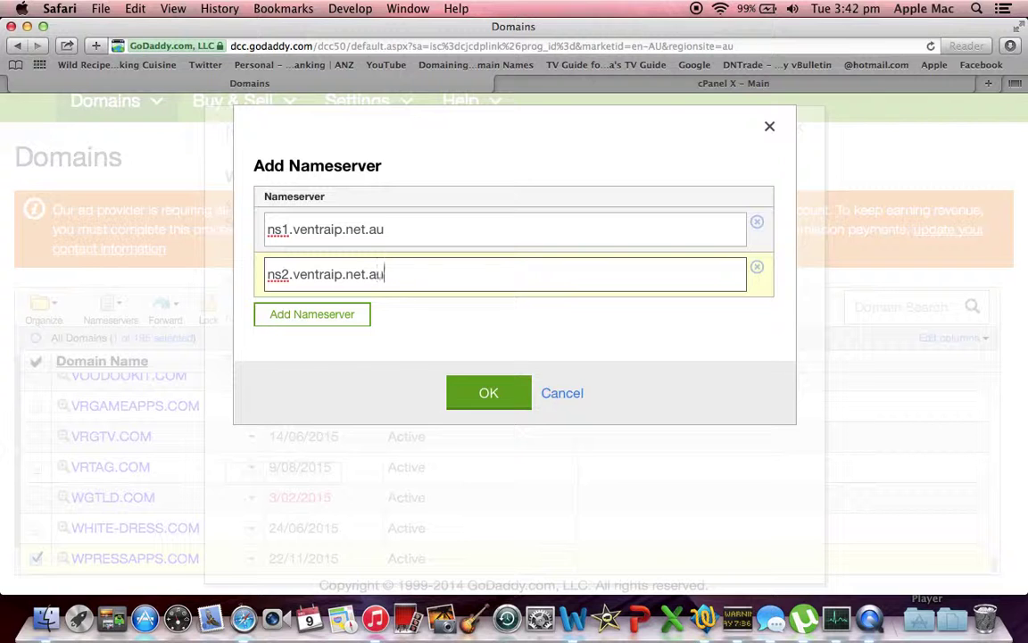
click(488, 395)
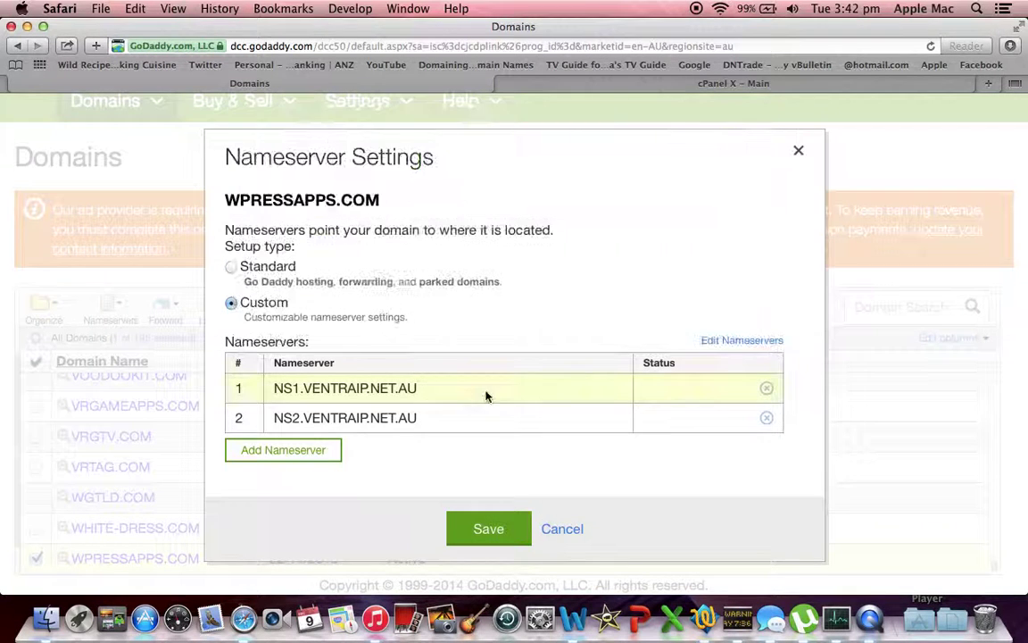
click(484, 537)
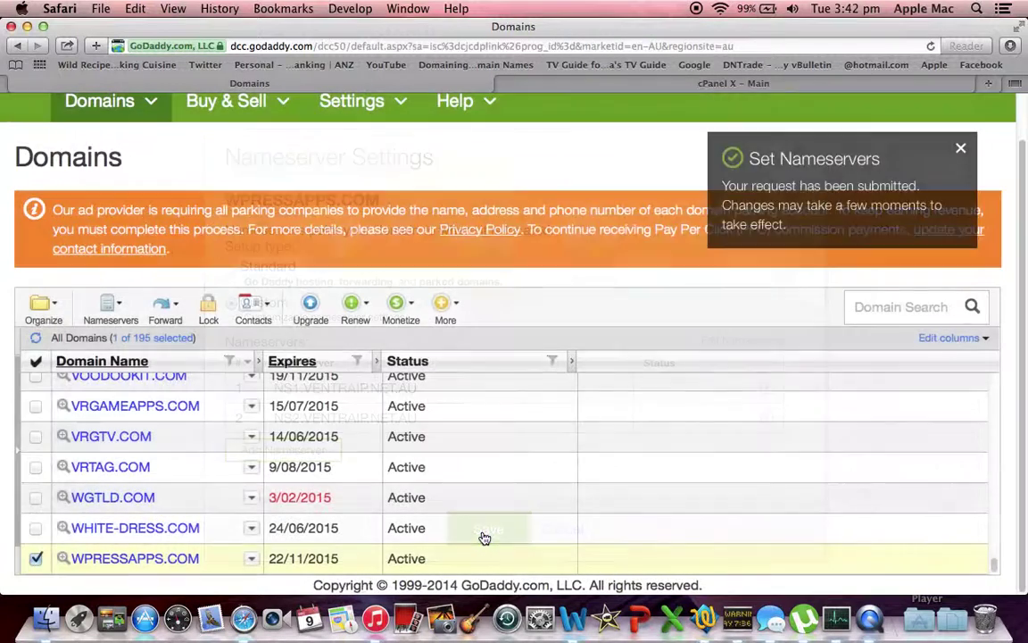
Step: Switch to cPanel, open Addon Domains and enter wpressapps.com as the new domain name
click(677, 86)
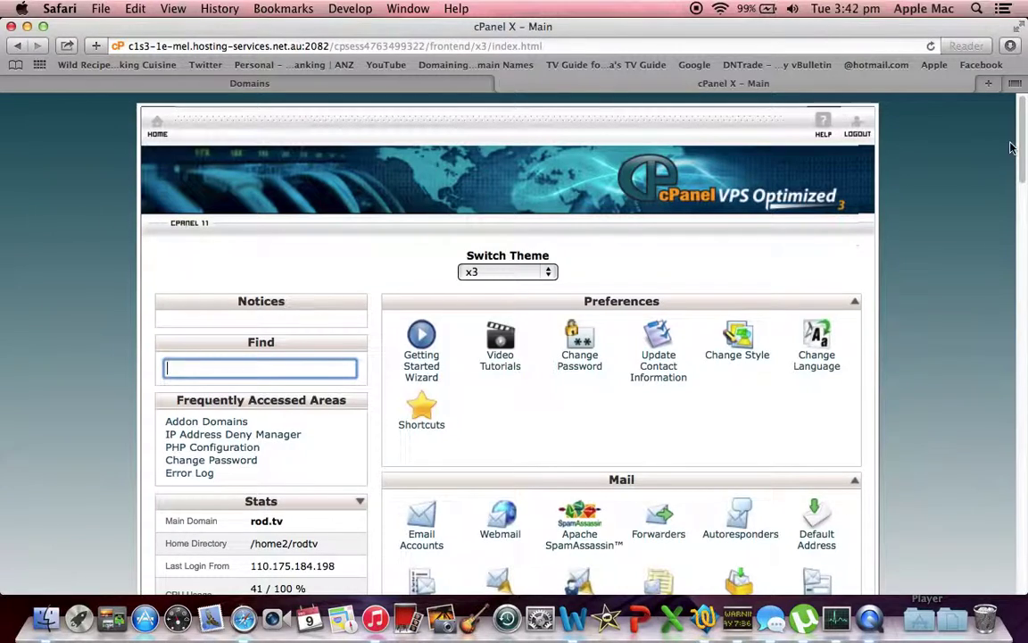
drag(1020, 116, 1005, 358)
click(489, 321)
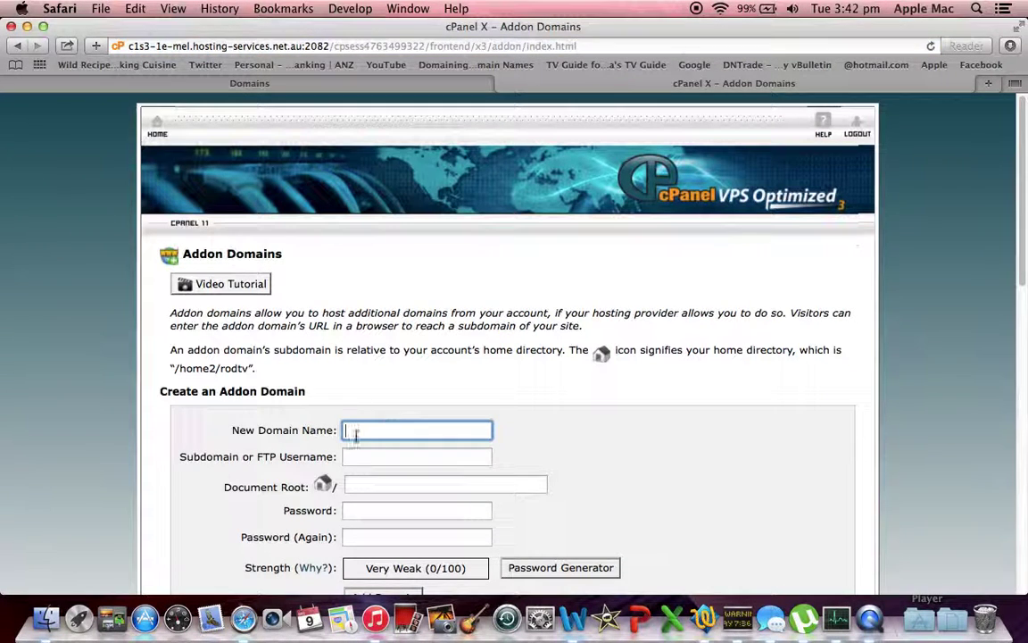
text(w)
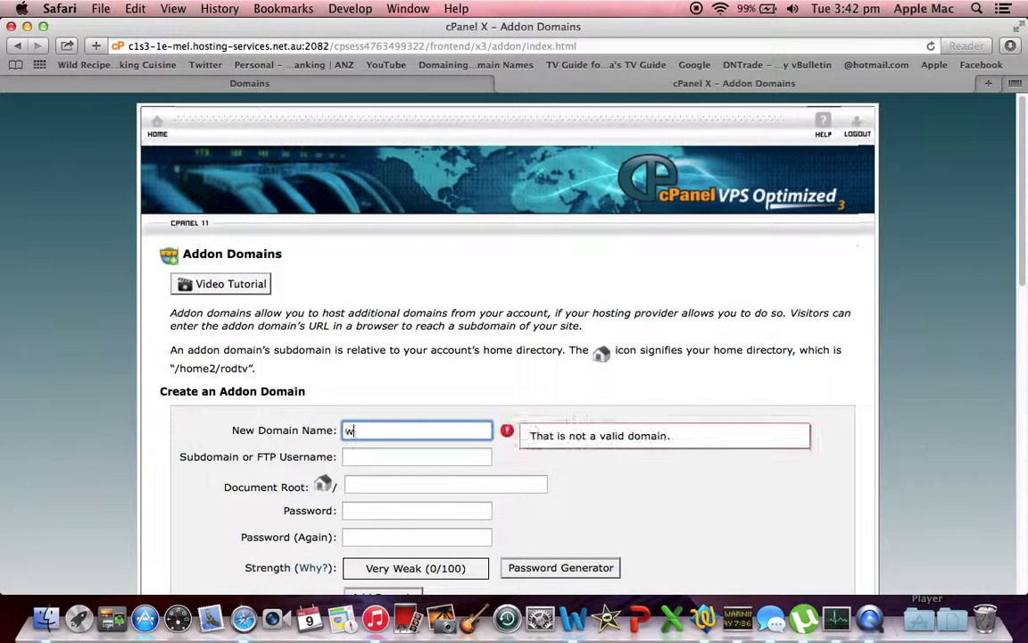
text(pressapp)
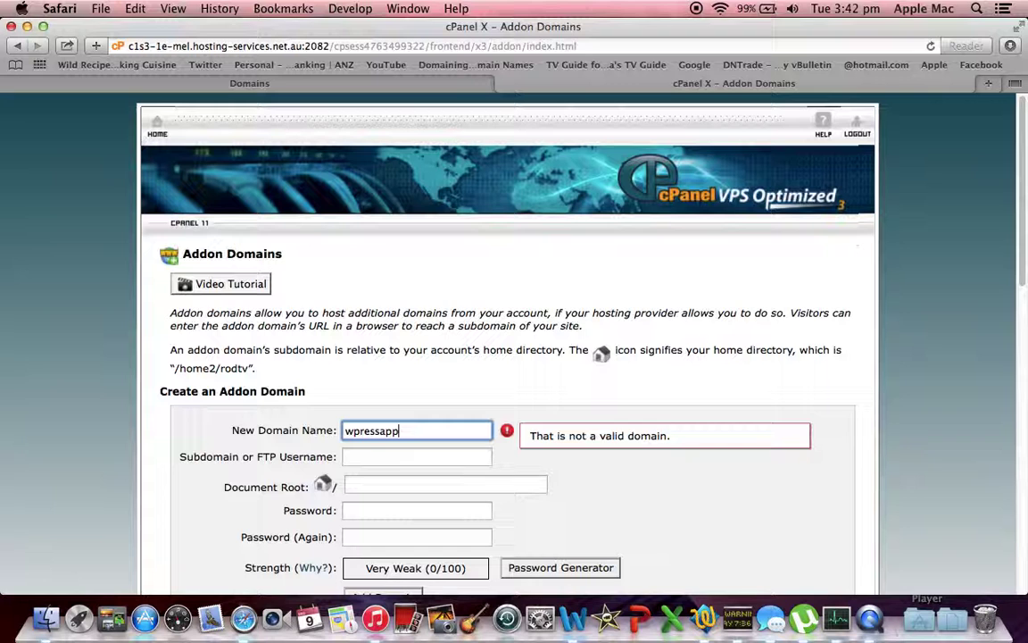
text(s.com)
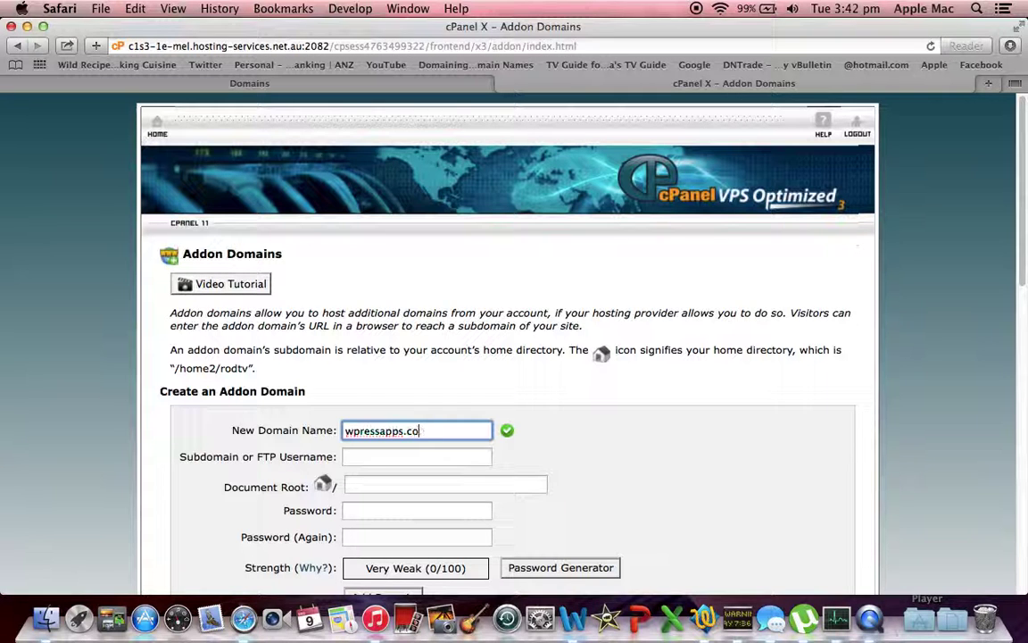
Step: Enter and repeat the password for the addon domain, and add the domain to the hosting account
click(355, 510)
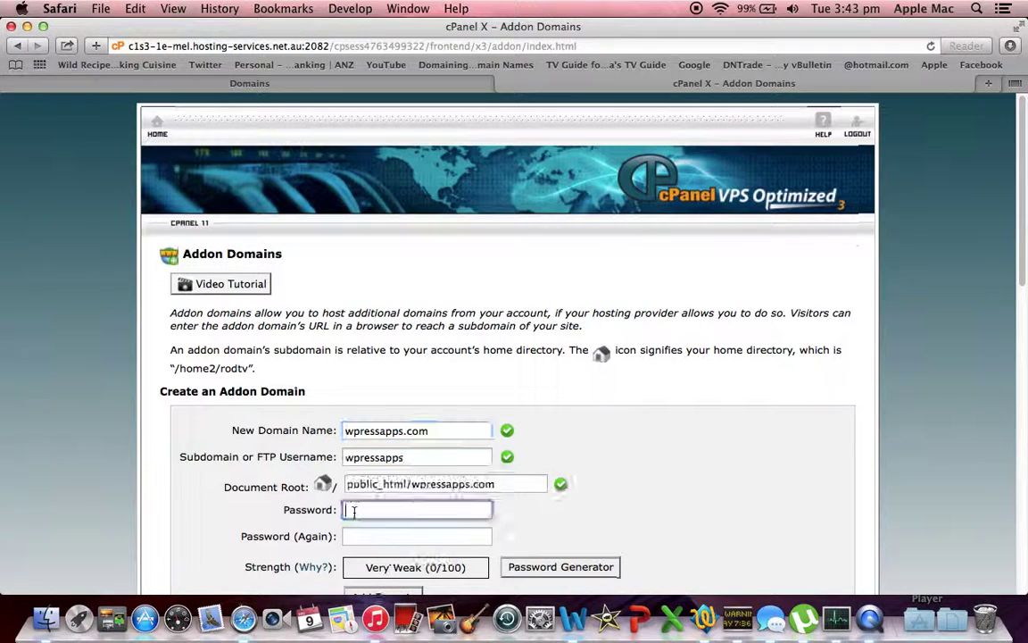
text(•••••••)
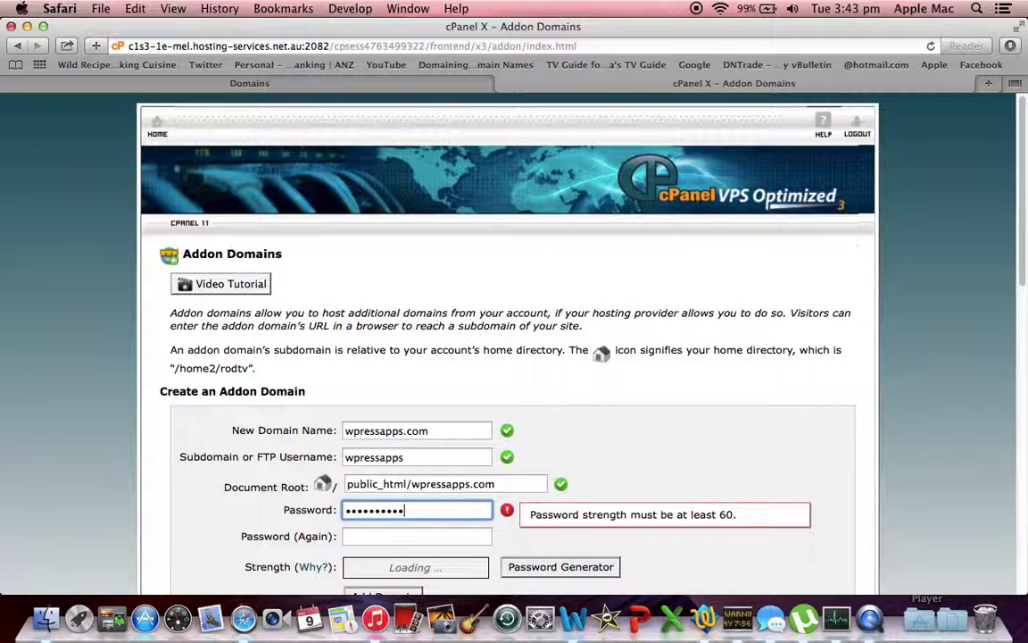
click(356, 537)
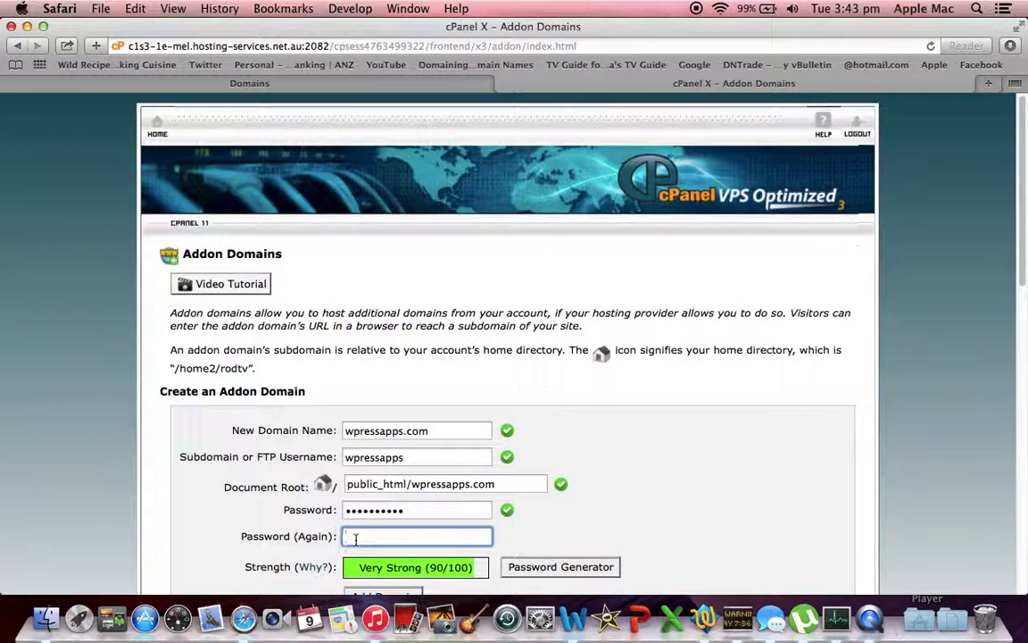
text(••••••••••)
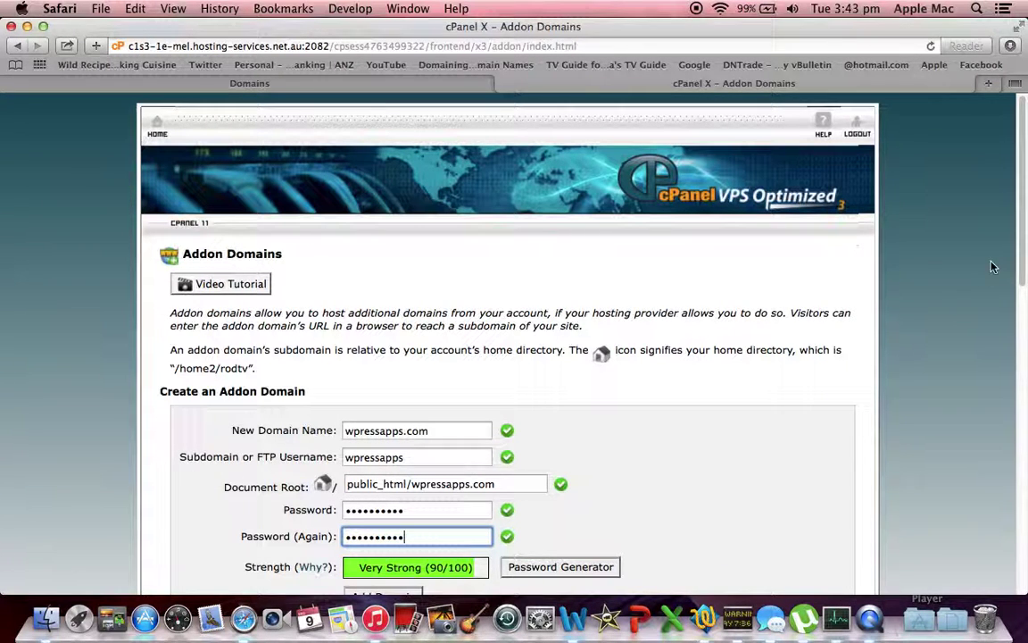
drag(1018, 231, 1017, 290)
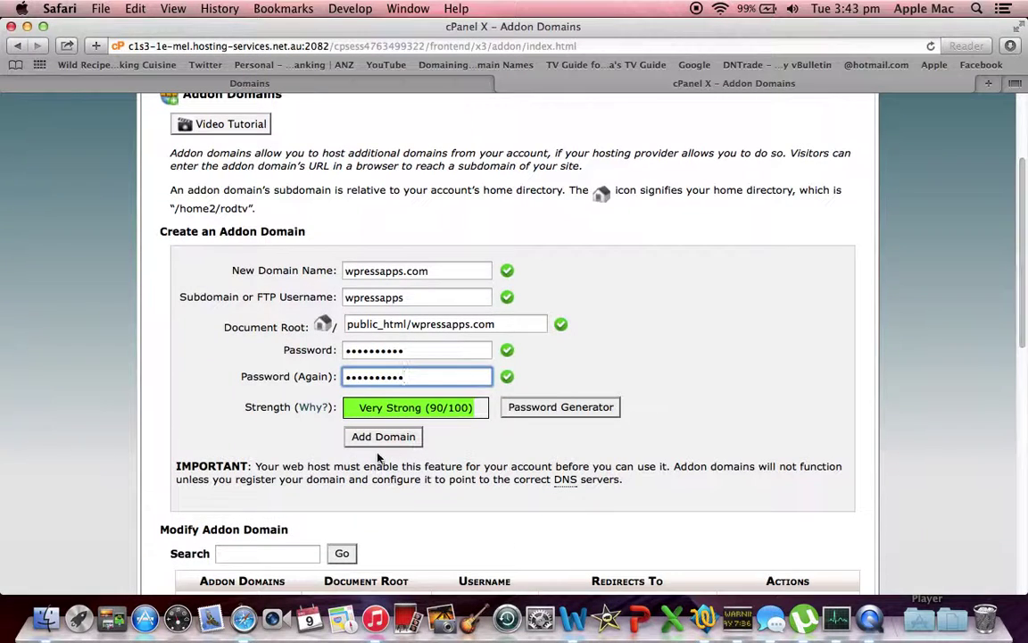
click(385, 438)
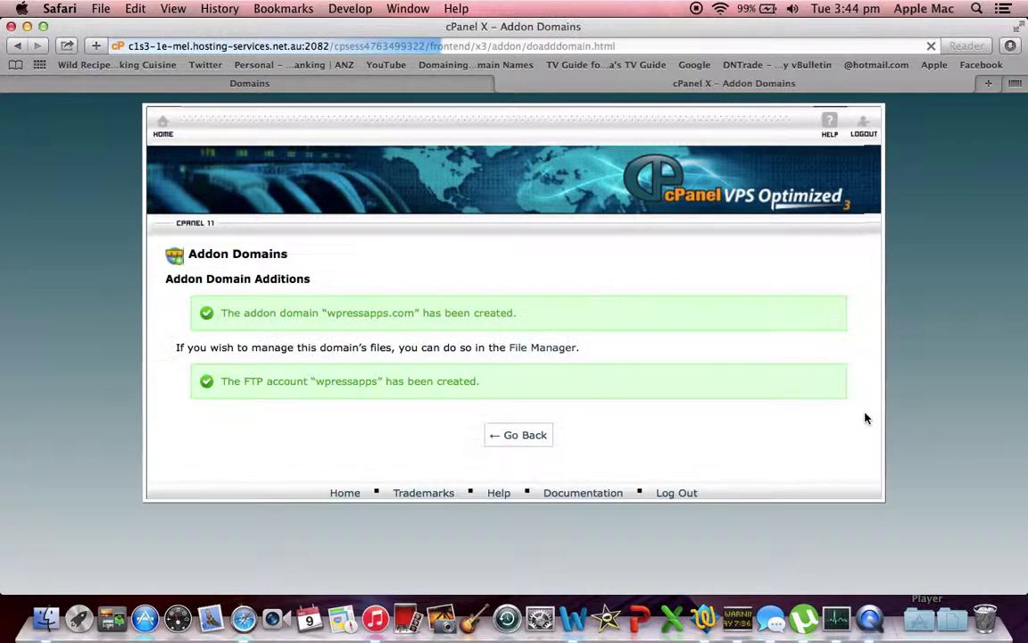
Step: Return to the cPanel home page and open Installatron's Applications Browser from the installed web applications
click(162, 126)
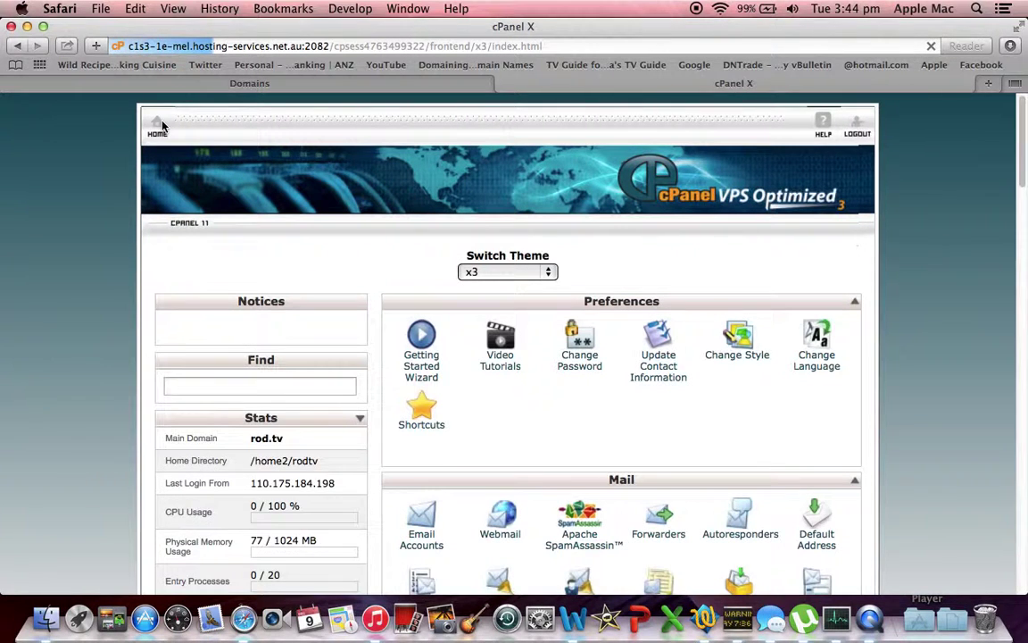
drag(1023, 152, 1019, 419)
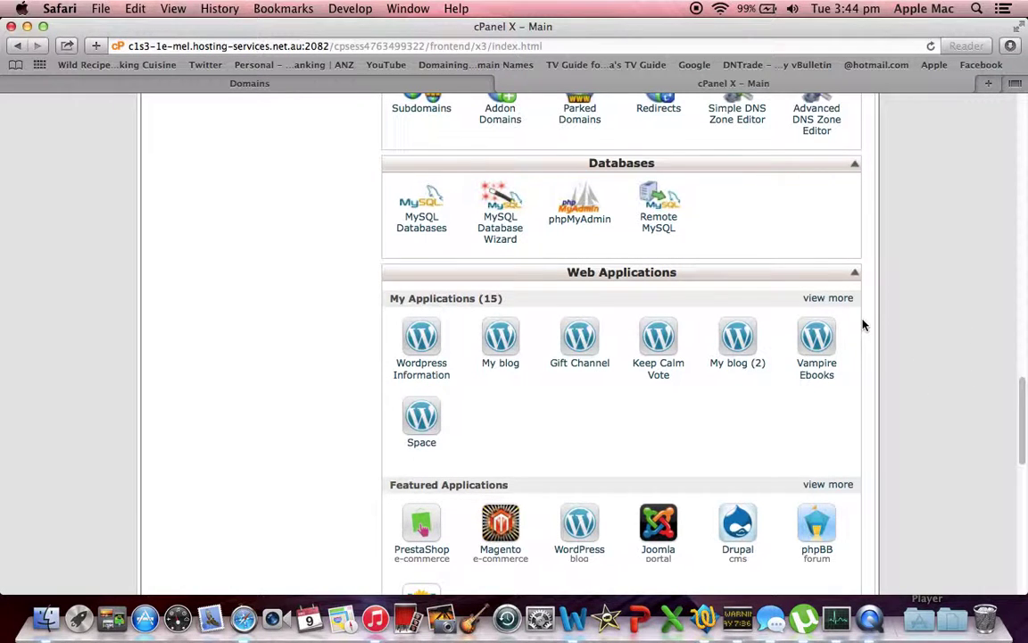
drag(1018, 406, 1019, 437)
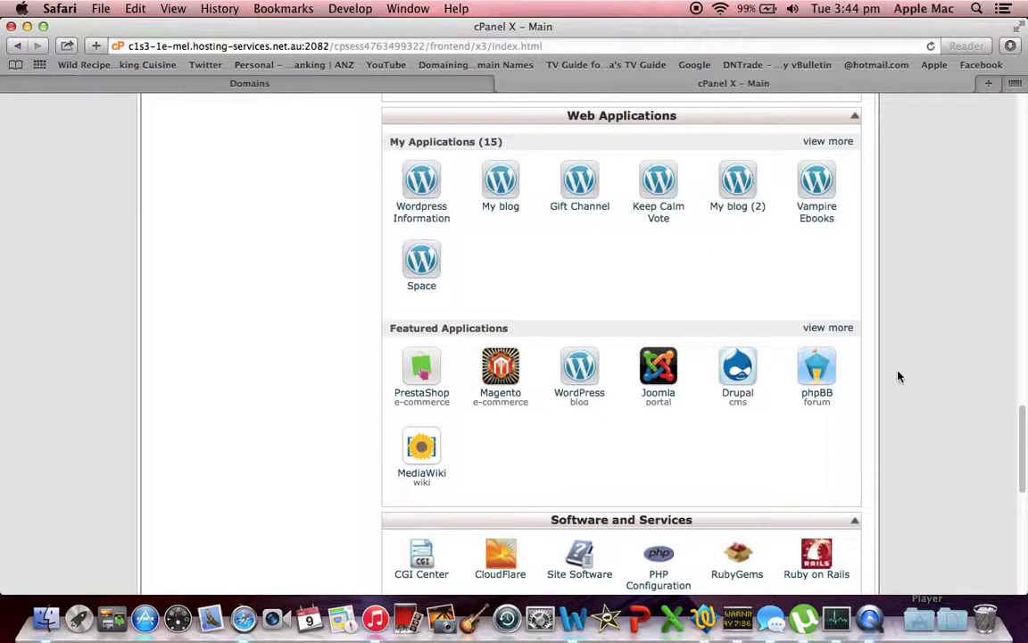
mouse_move(1023, 431)
mouse_down()
mouse_move(1017, 363)
mouse_move(1018, 420)
mouse_up()
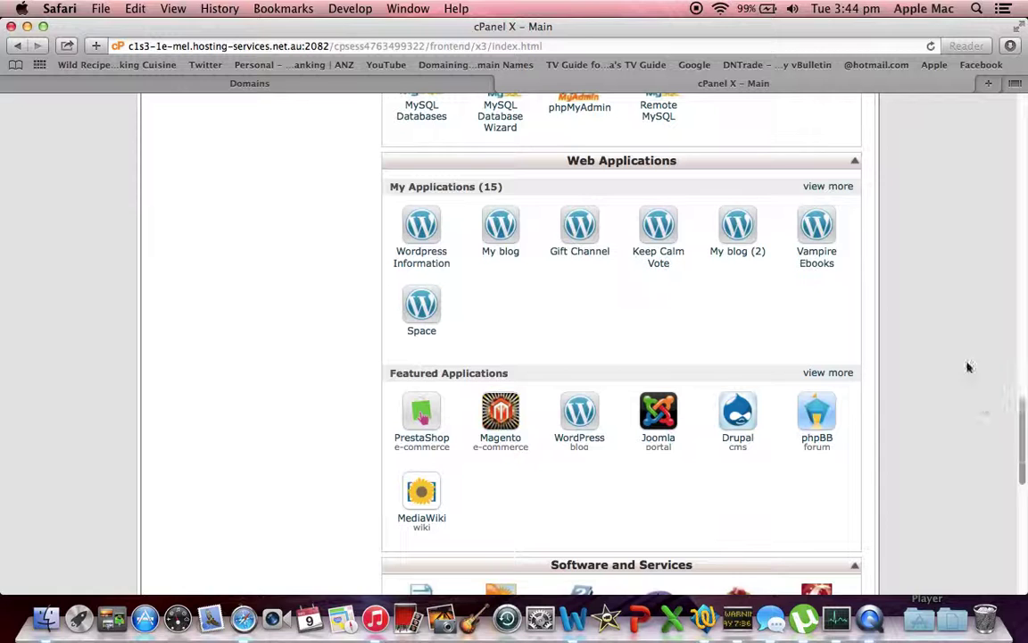
click(835, 188)
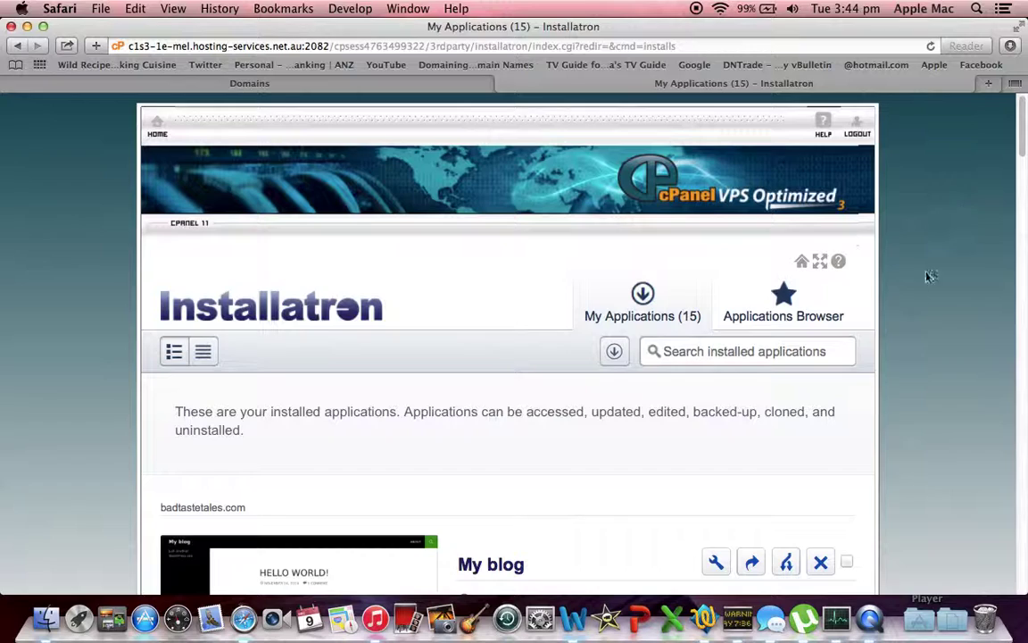
mouse_move(1023, 126)
mouse_down()
mouse_move(1020, 325)
mouse_move(1022, 268)
mouse_move(994, 132)
mouse_up()
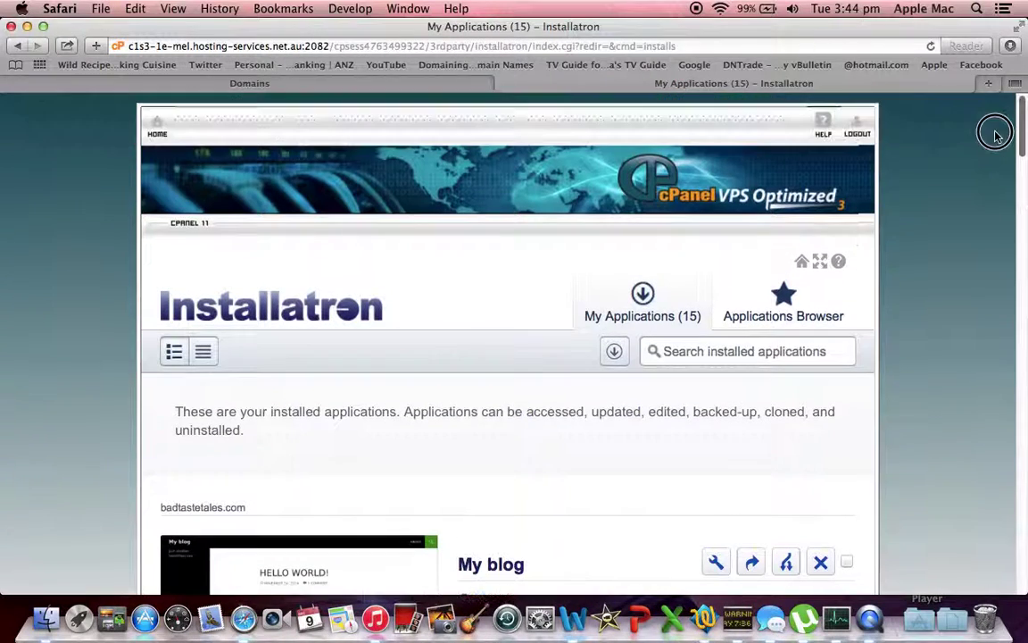
click(775, 324)
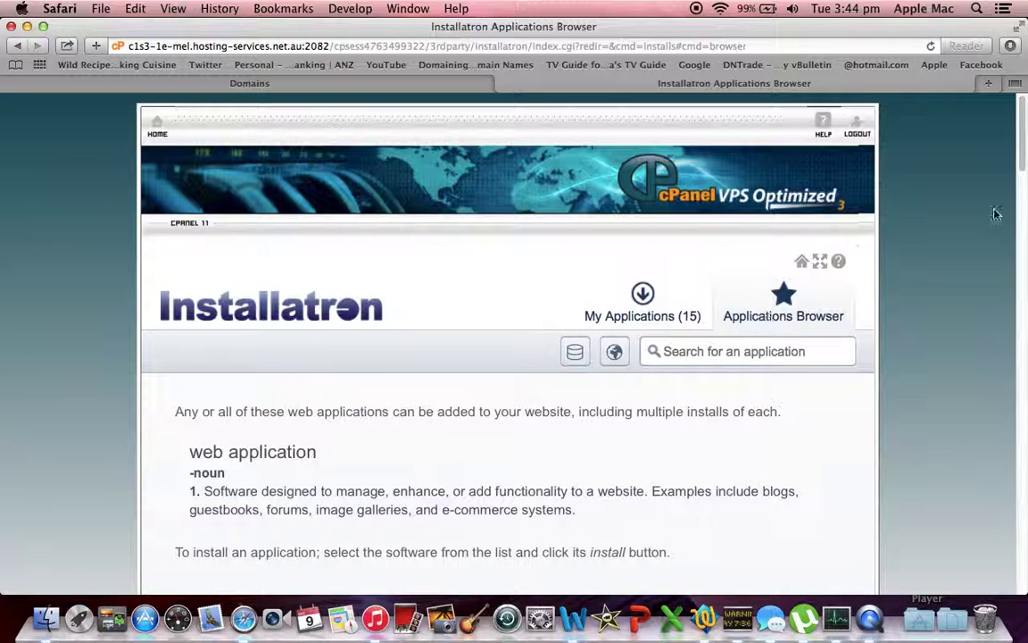
Step: Choose WordPress among the content management apps and open its install form at the Location settings
scroll(1022, 132, down, 2)
drag(1022, 133, 1020, 253)
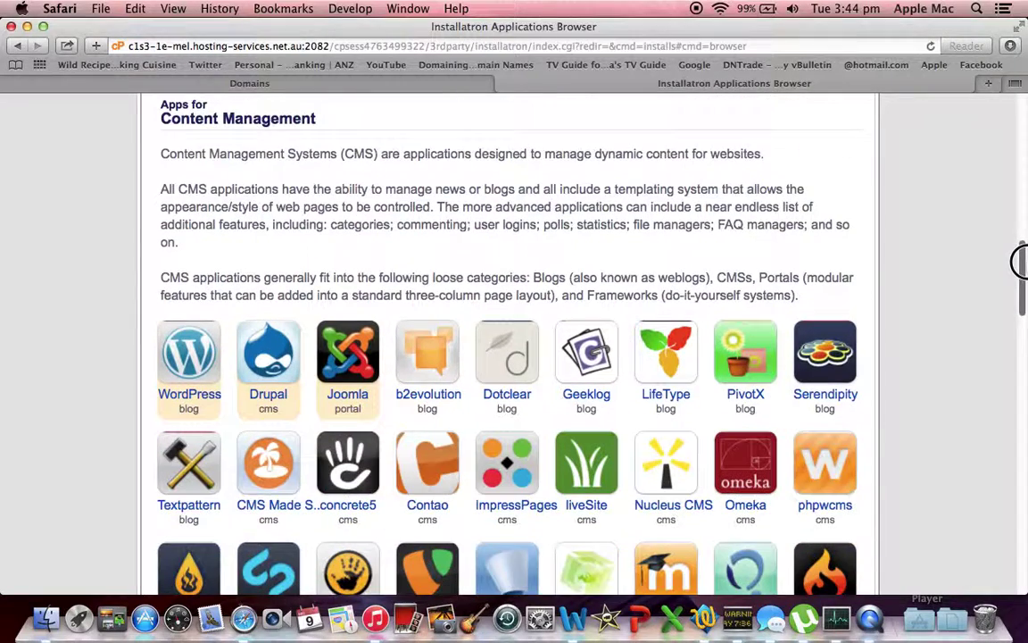
click(181, 401)
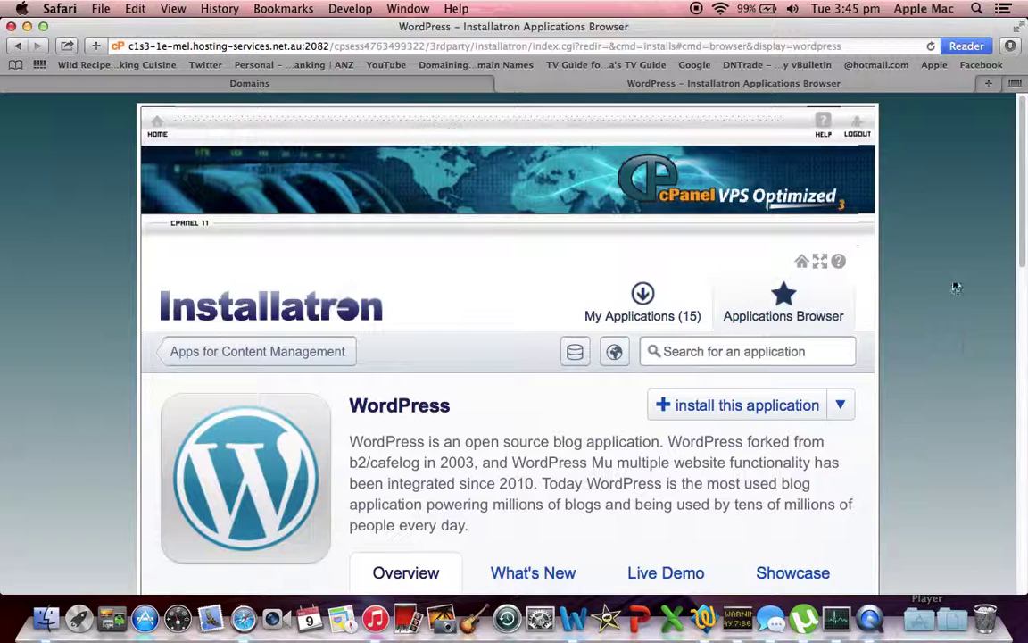
click(721, 407)
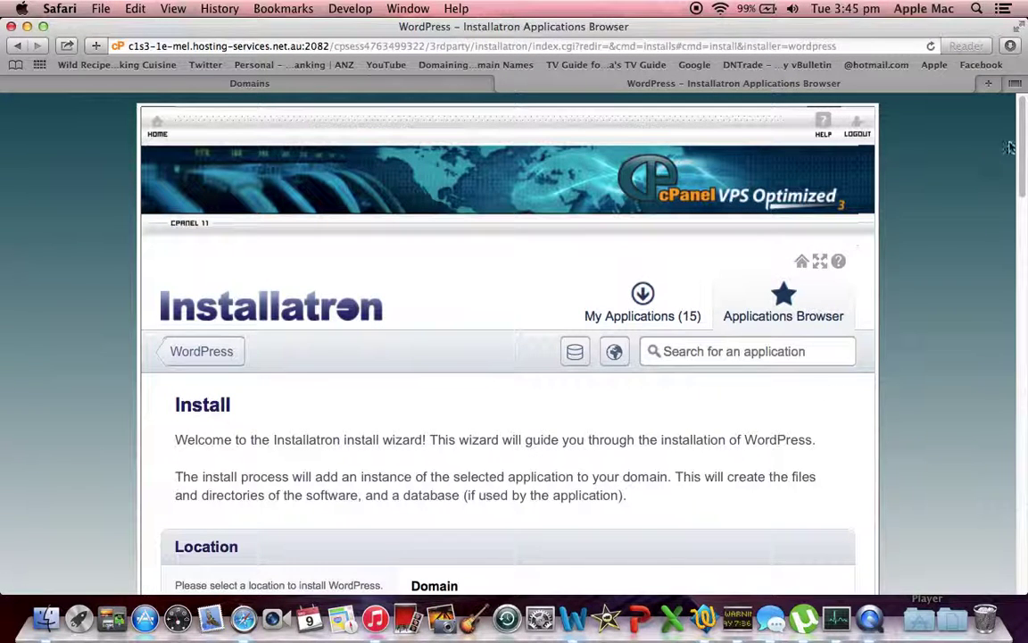
drag(1018, 143, 1009, 218)
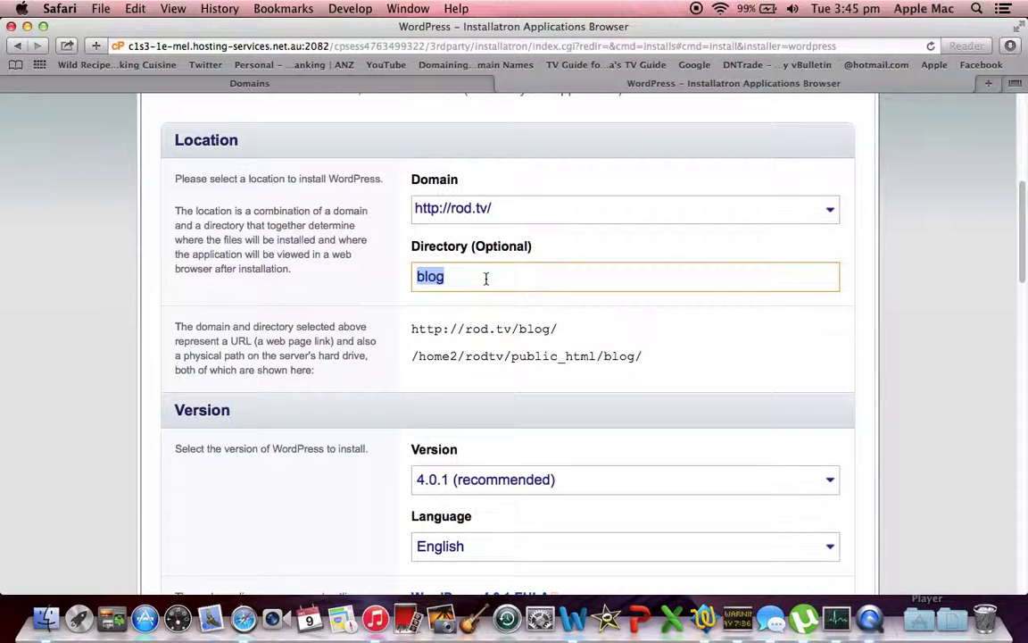
key(BackSpace)
click(831, 211)
drag(835, 263, 817, 555)
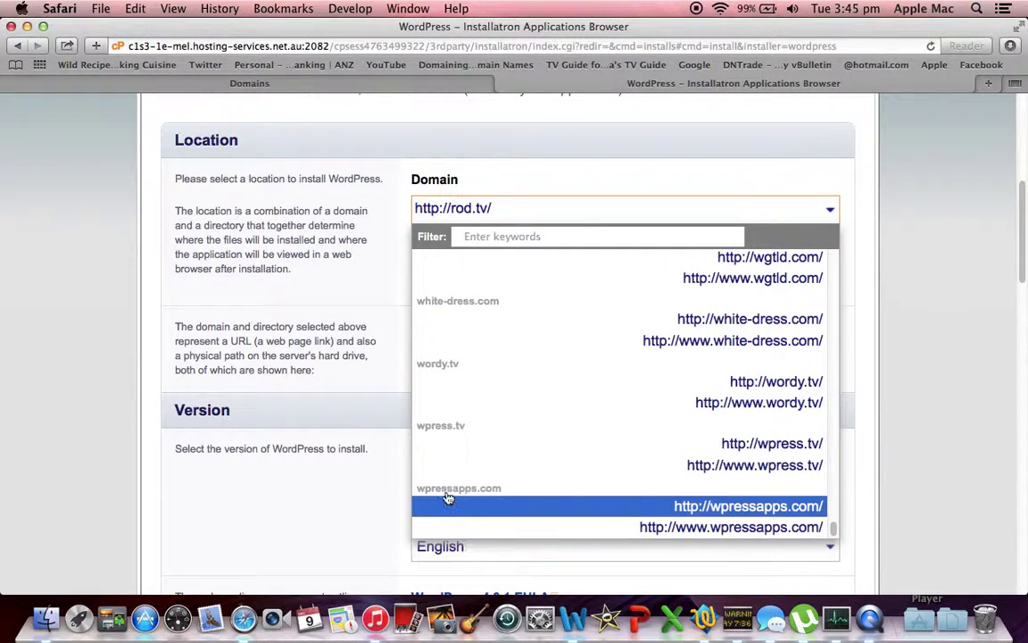
click(732, 530)
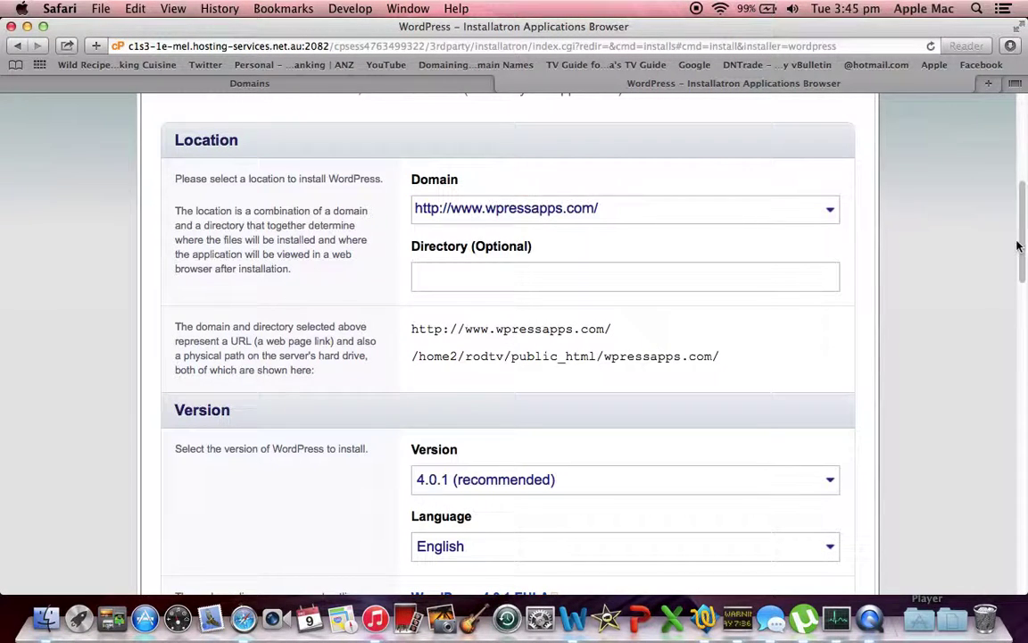
Step: Set the administrator username to Test and enter a new administrator password in the install settings
drag(1023, 244, 1018, 401)
click(475, 371)
key(BackSpace)
key(BackSpace)
key(BackSpace)
key(BackSpace)
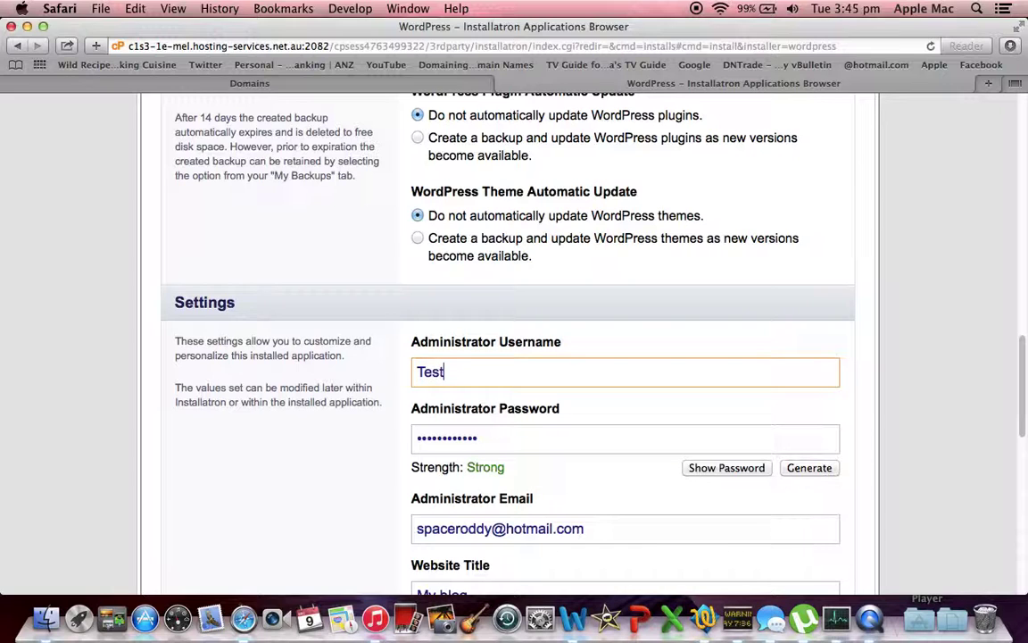
click(483, 435)
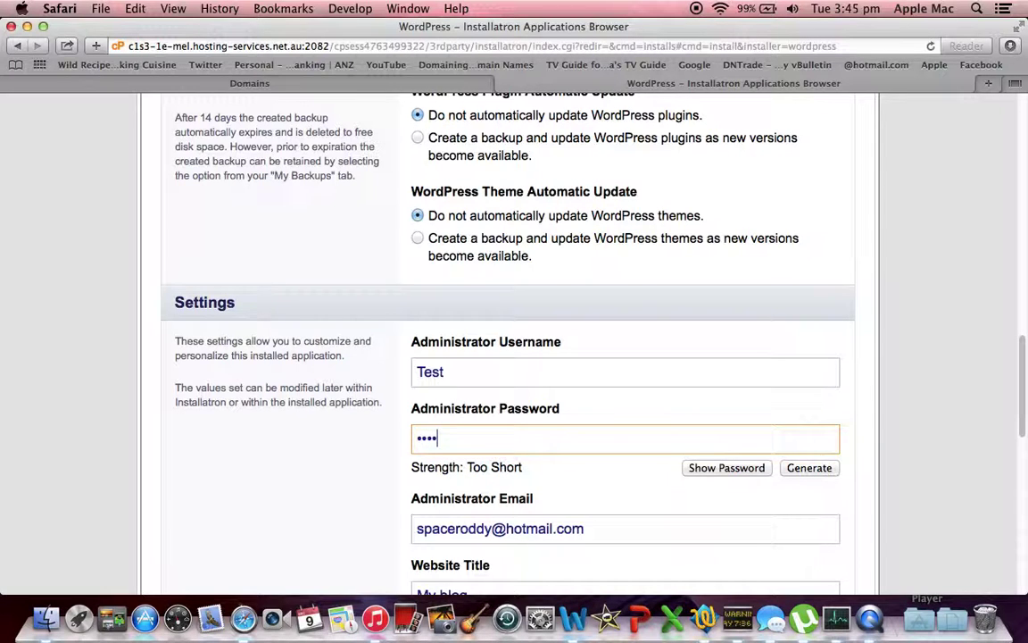
text(•)
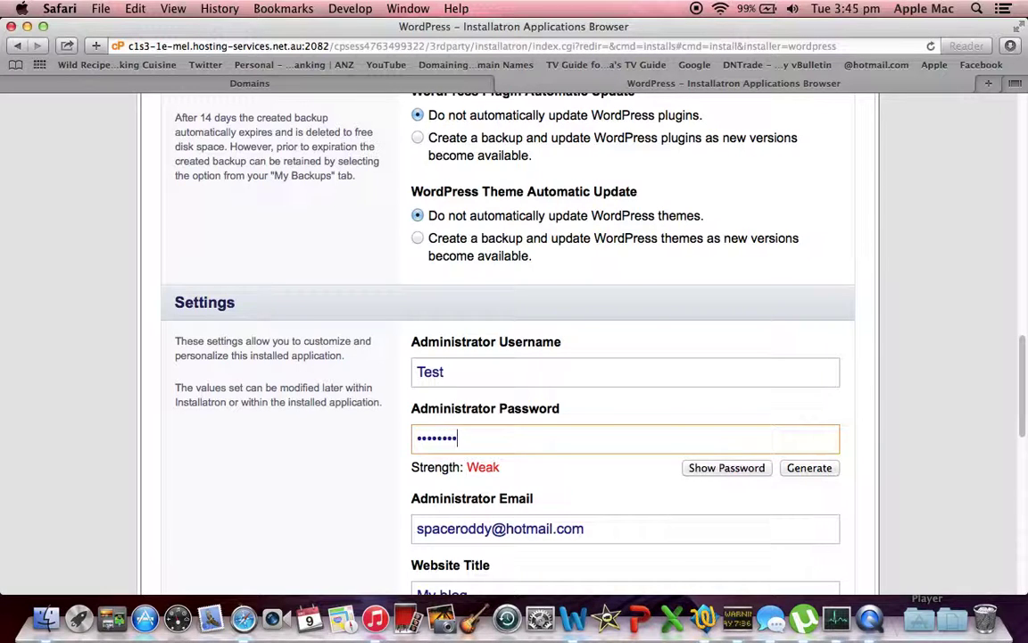
Step: Review the remaining install settings, keep their defaults and start the WordPress installation
drag(1024, 371, 1010, 535)
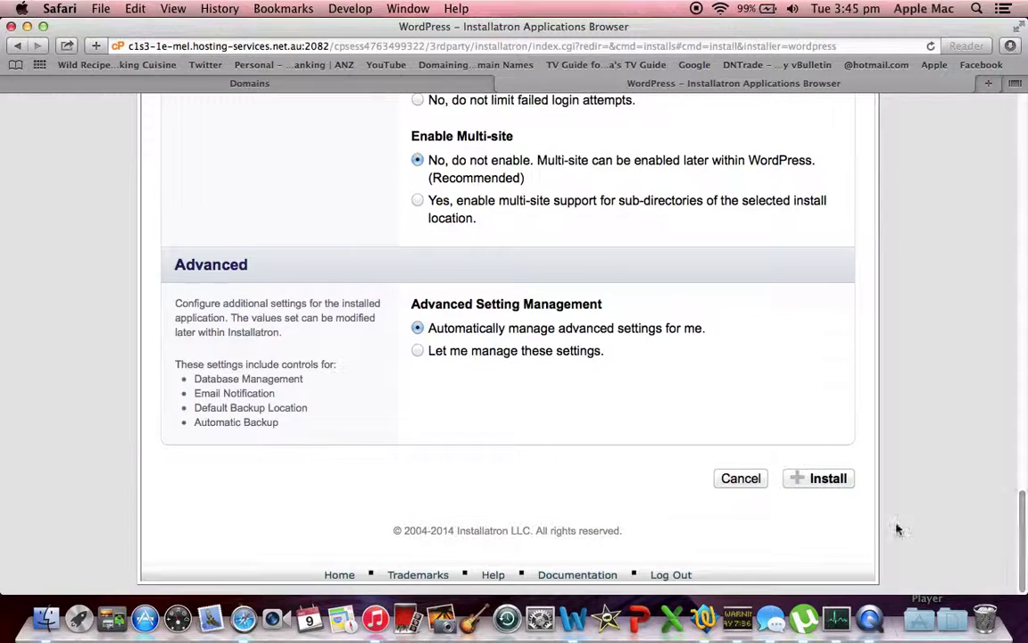
scroll(920, 479, up, 20)
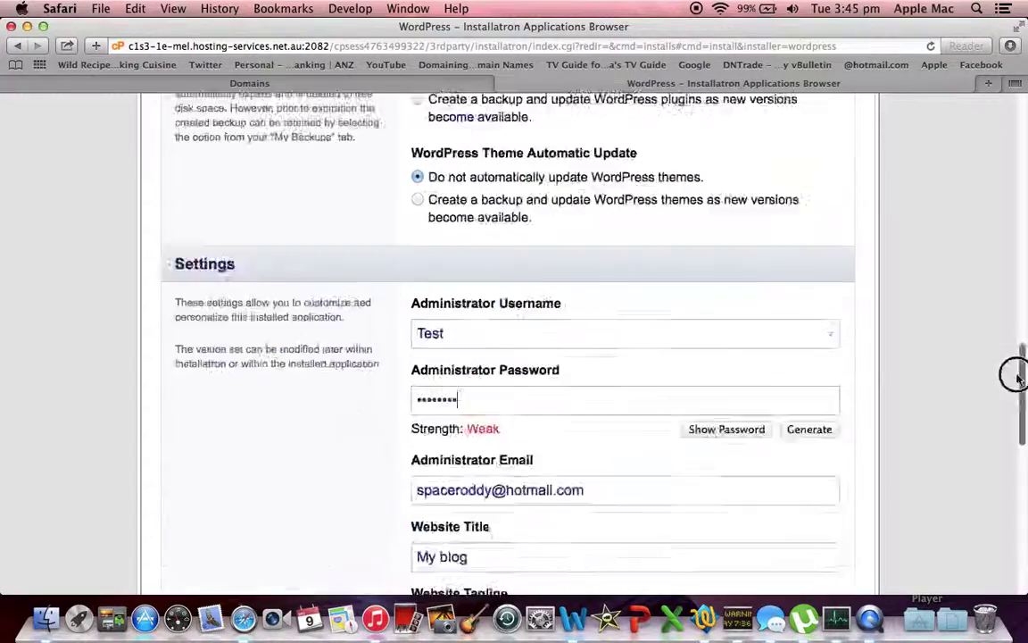
scroll(975, 183, down, 20)
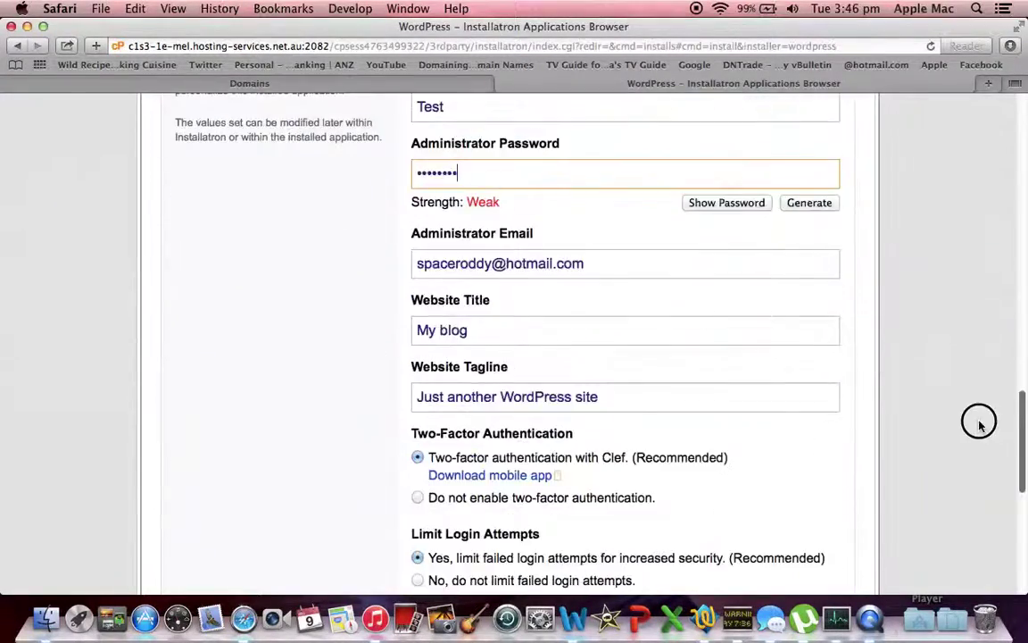
click(831, 480)
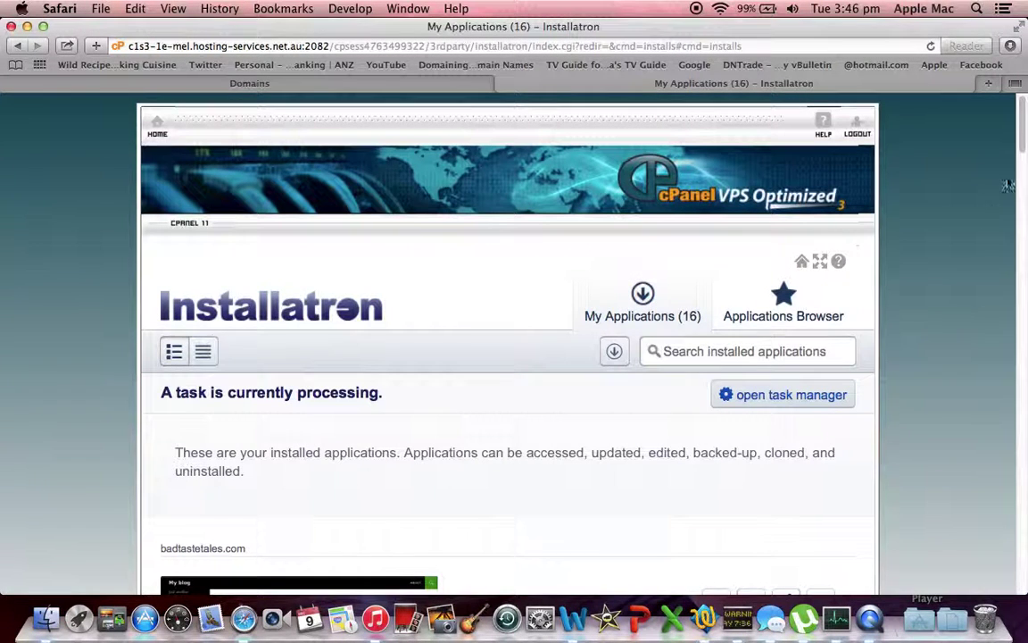
drag(1023, 126, 1021, 558)
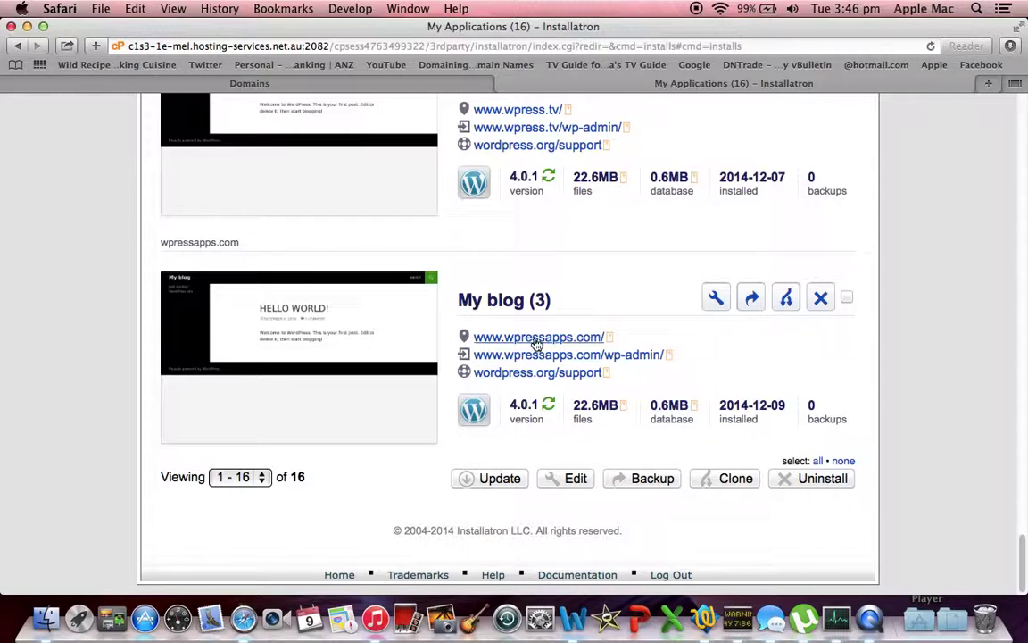
click(530, 339)
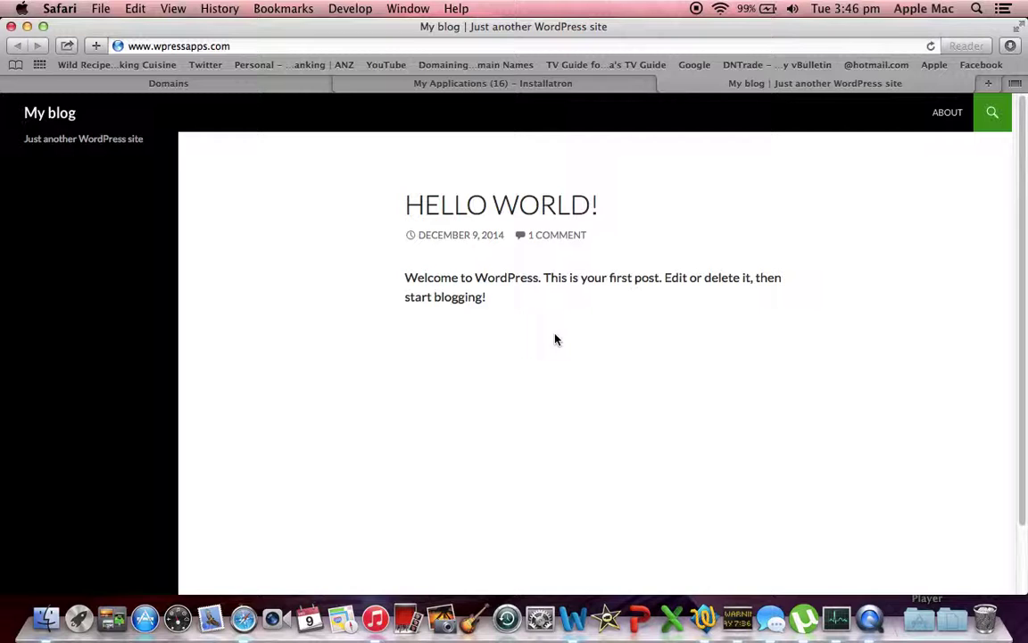
click(54, 118)
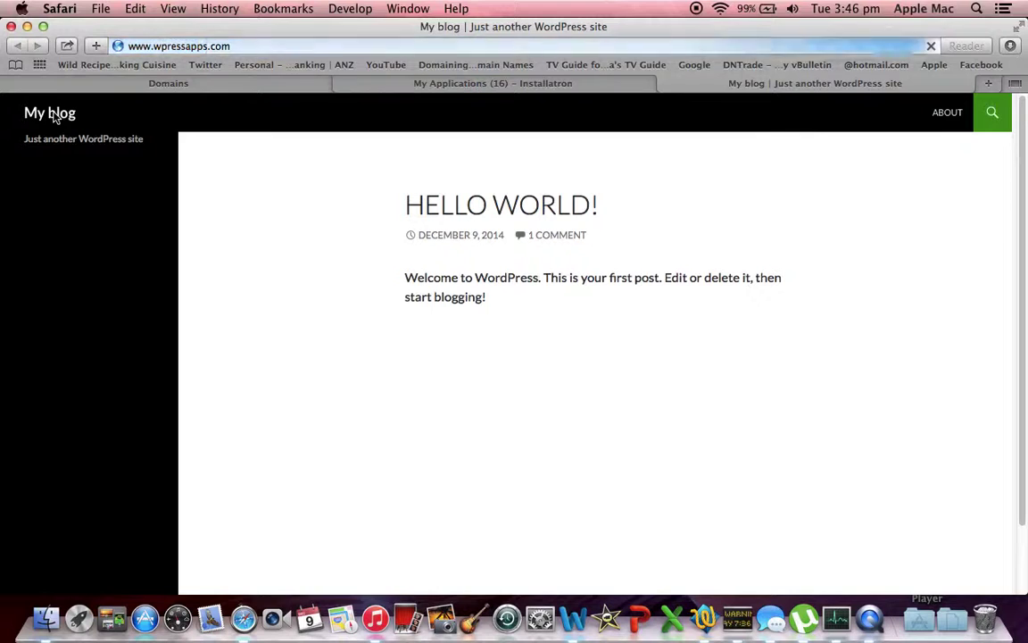
Step: Return to Installatron's installed applications, open the wpressapps.com wp-admin area and go to its Add Plugins page
click(577, 83)
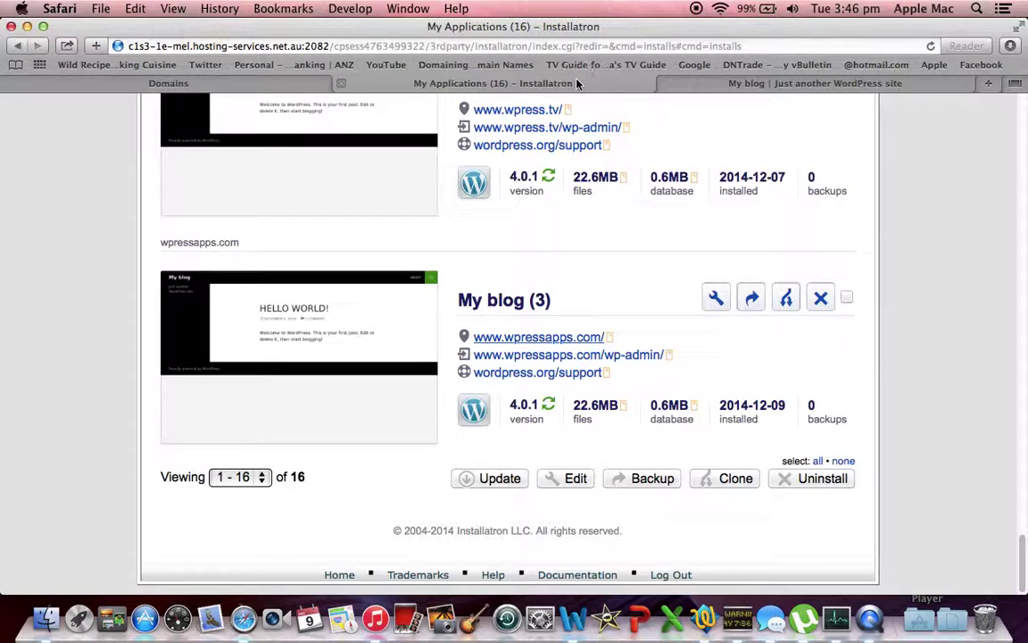
click(635, 356)
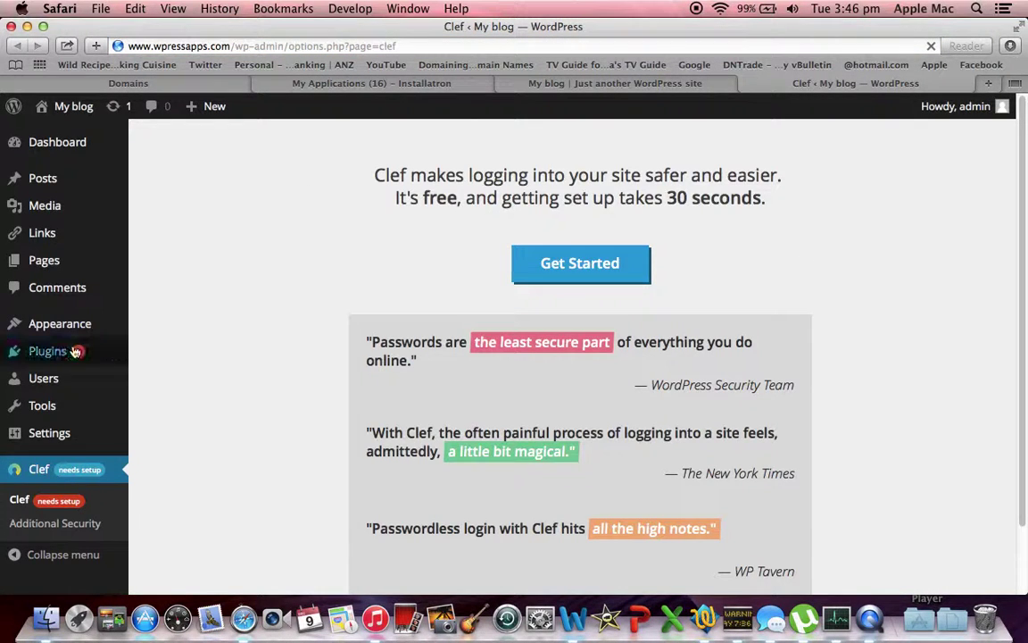
mouse_move(107, 350)
click(158, 377)
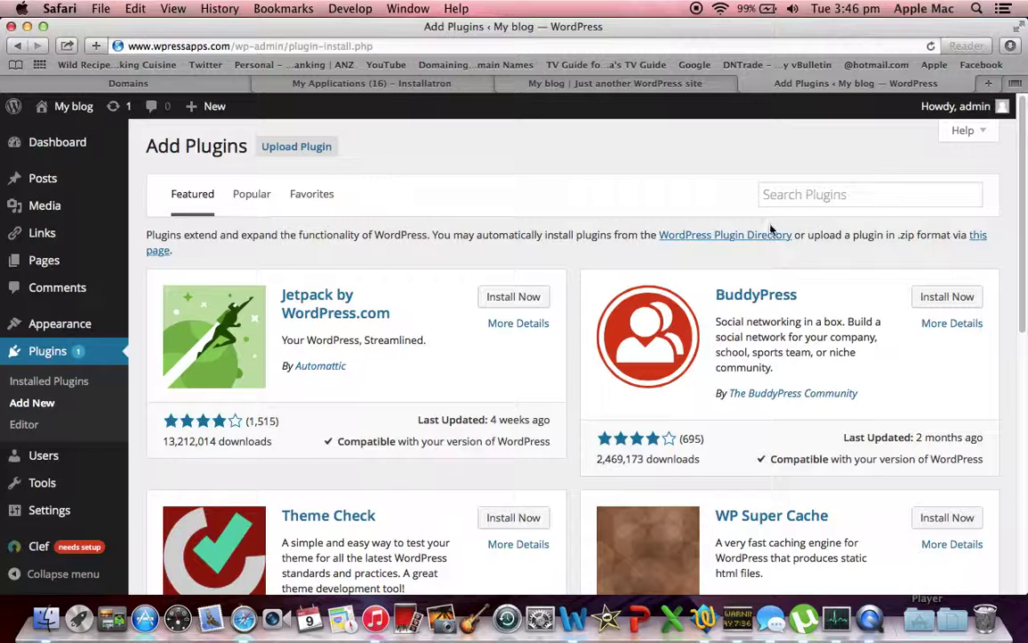
Step: Search the plugin directory for "wordpress firewall 2"
click(785, 201)
text(wo)
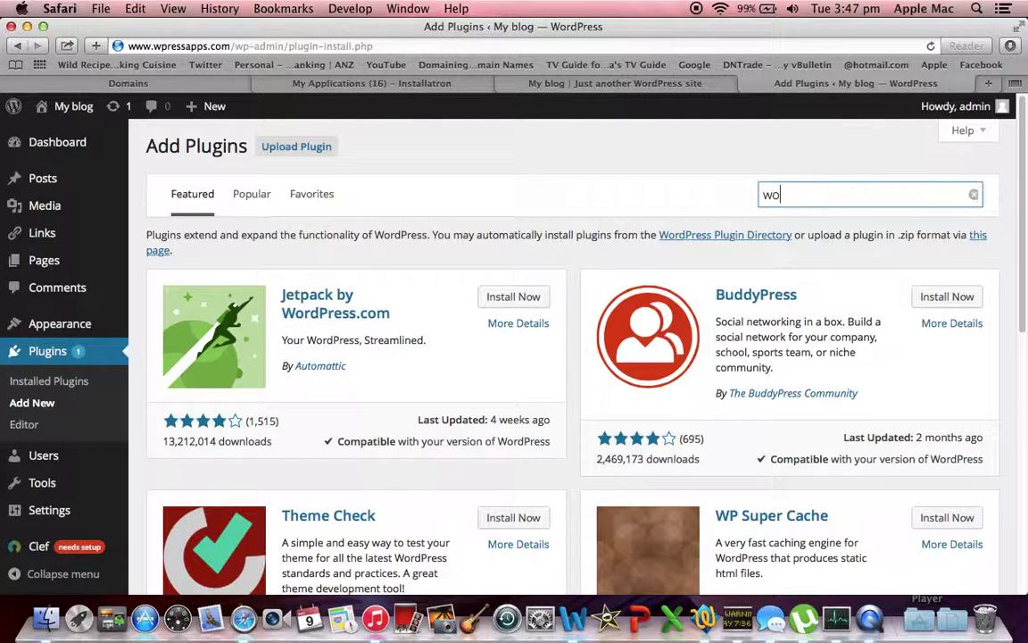
text(rdpress firewall)
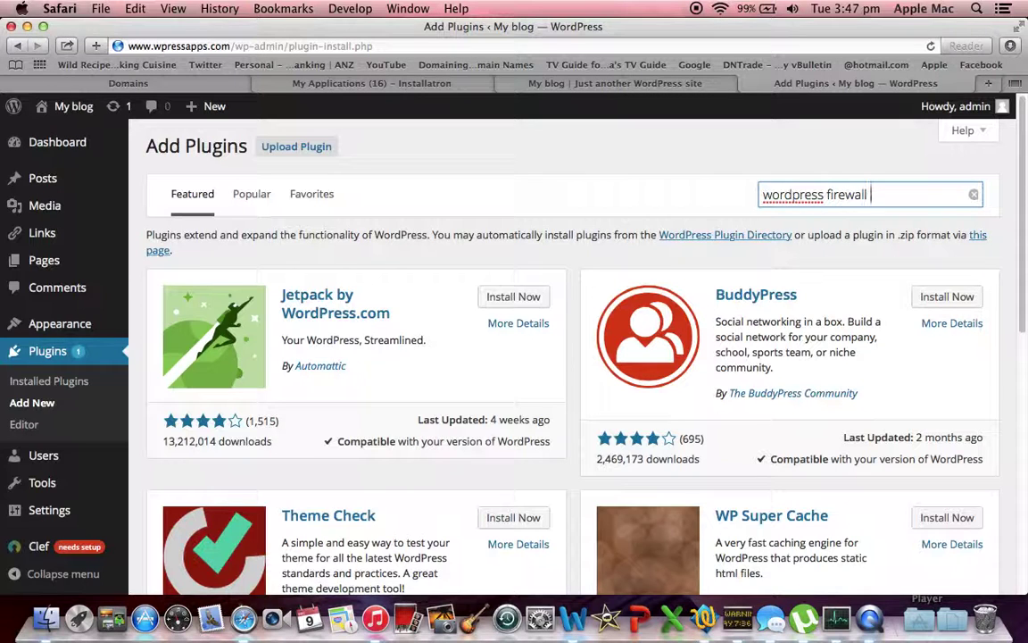
text( 2)
key(Return)
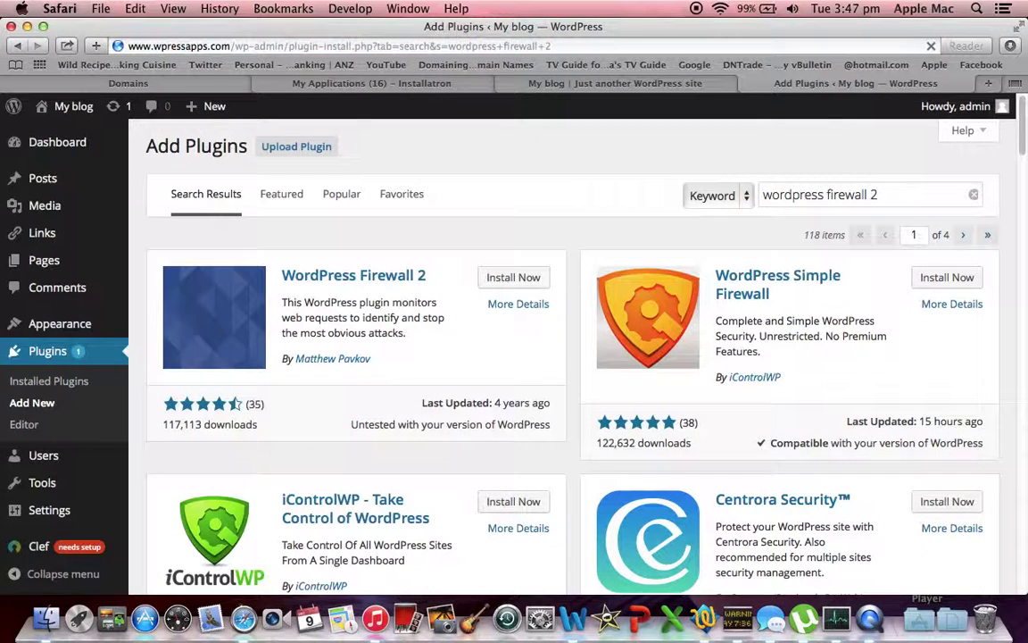
Step: Install the WordPress Firewall 2 plugin from the search results and activate it
click(504, 279)
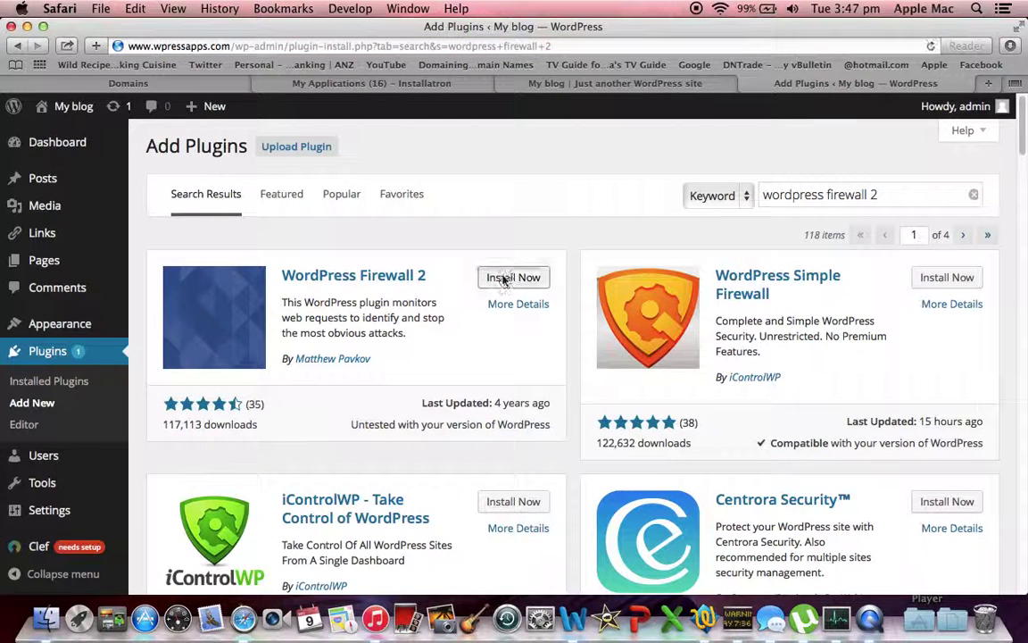
click(633, 231)
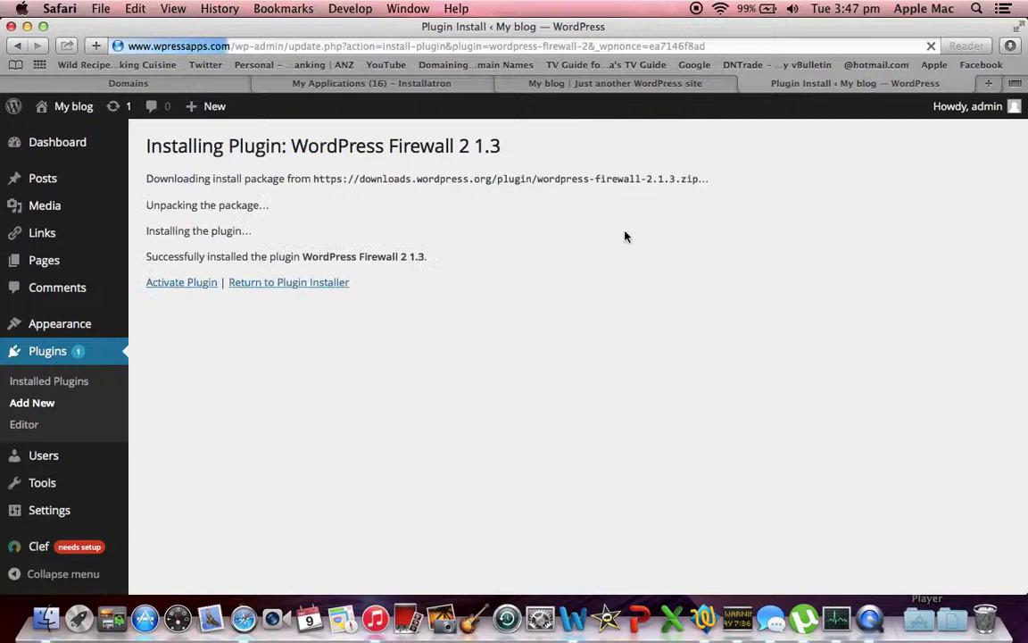
click(177, 284)
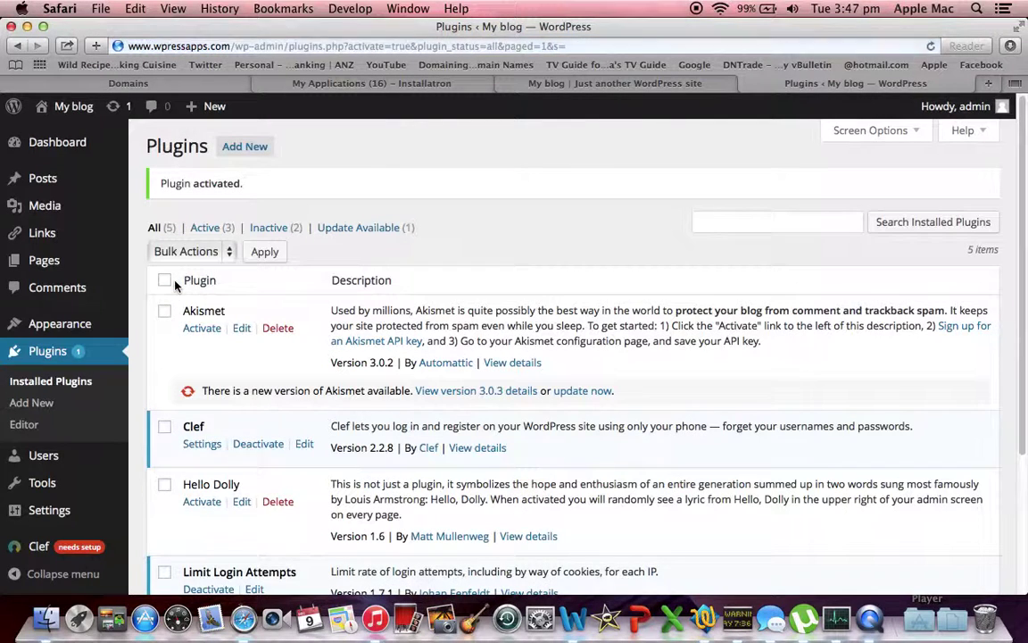
Step: Return to adding plugins and search the directory for "secure wordpress"
click(28, 405)
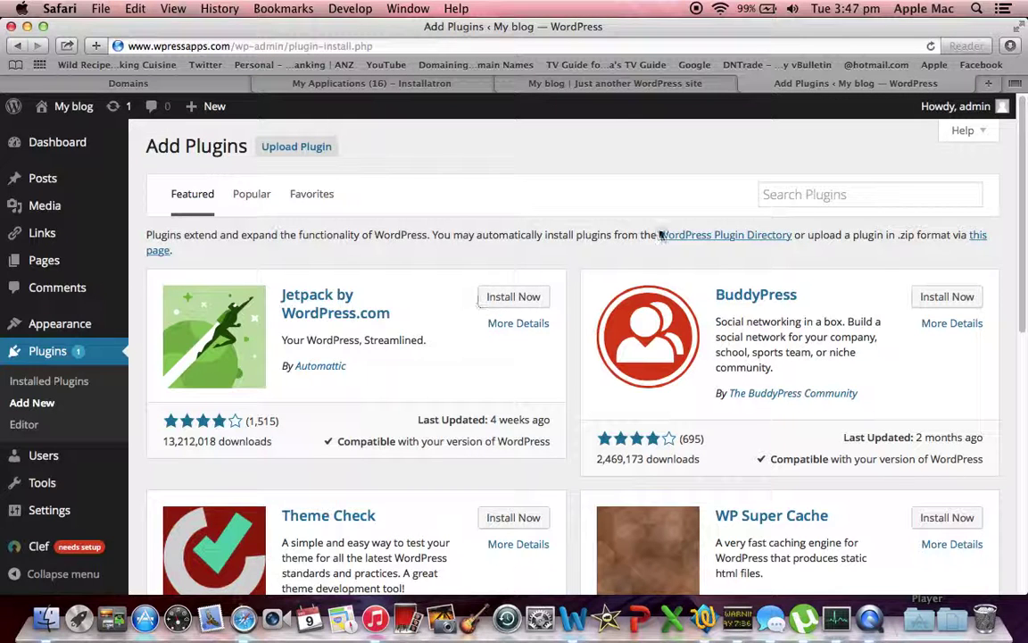
click(767, 193)
text(s)
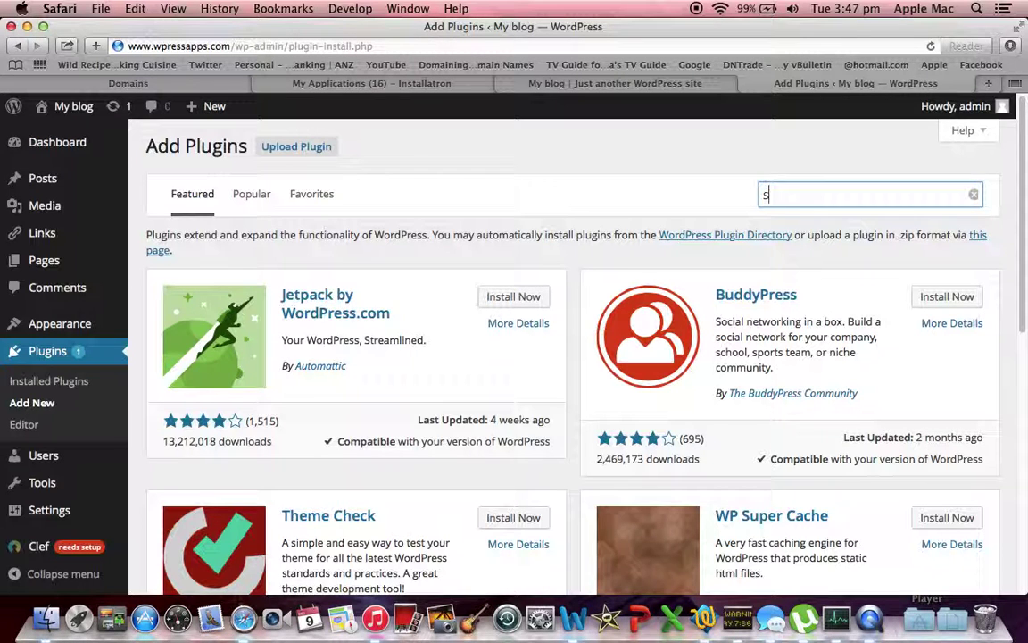
text(ecure wordpress)
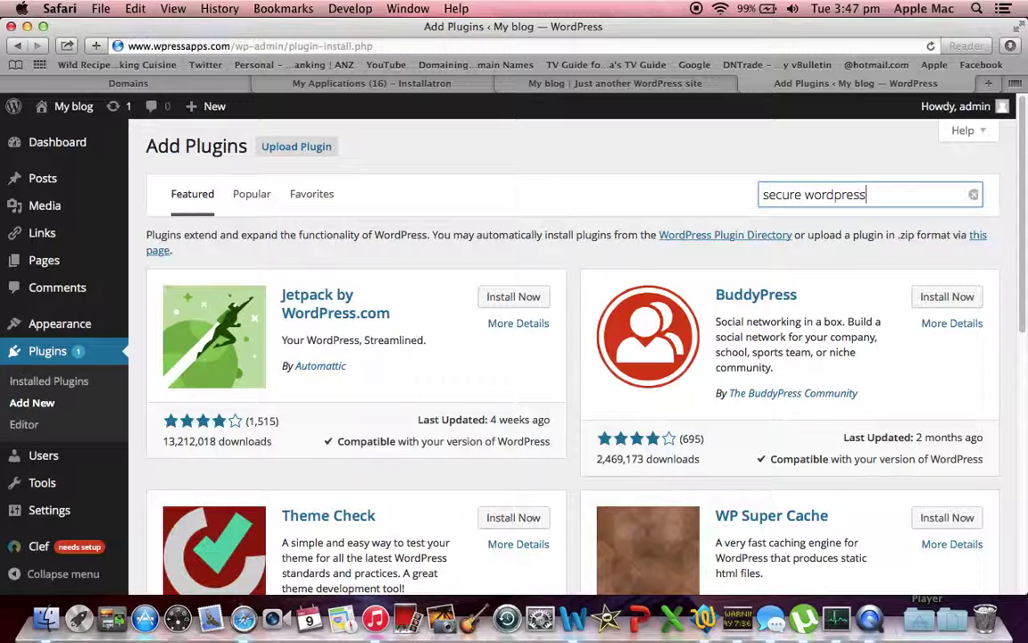
key(Return)
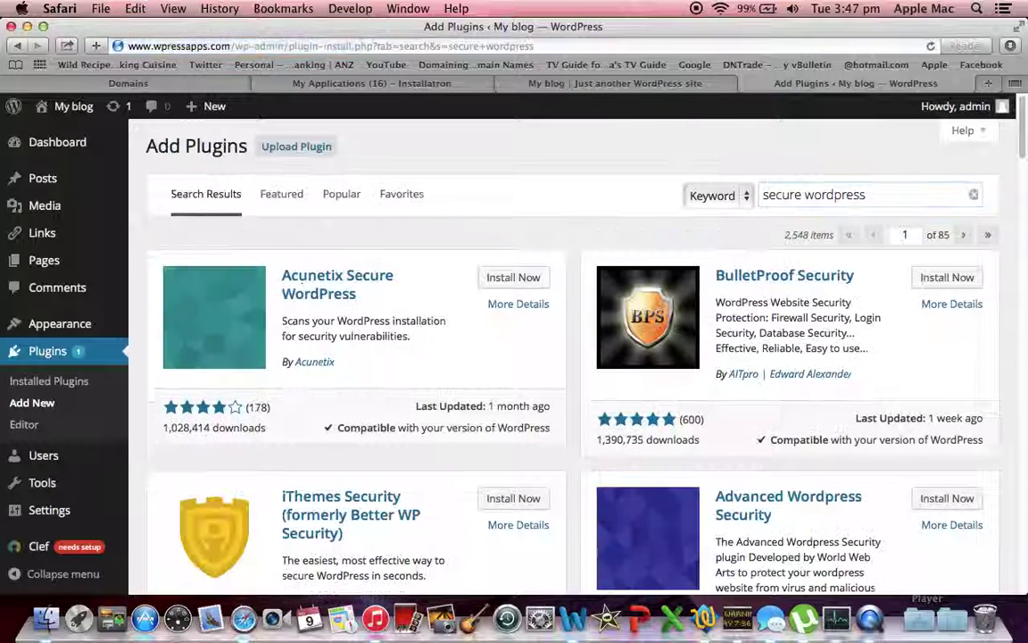
Step: Install the Acunetix Secure WordPress plugin from the search results and activate it
click(510, 278)
click(629, 231)
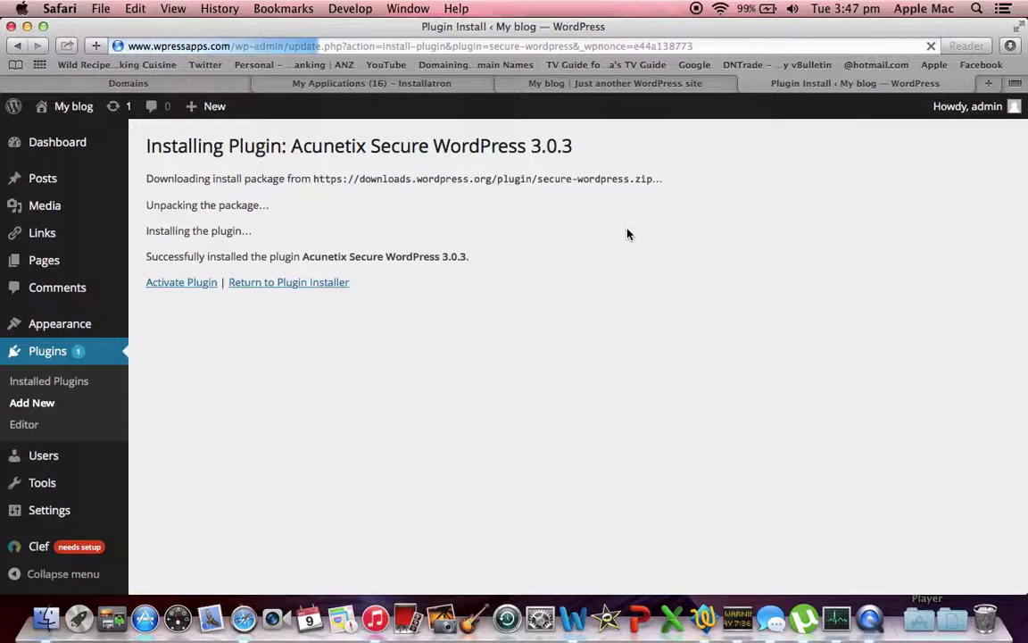
click(167, 284)
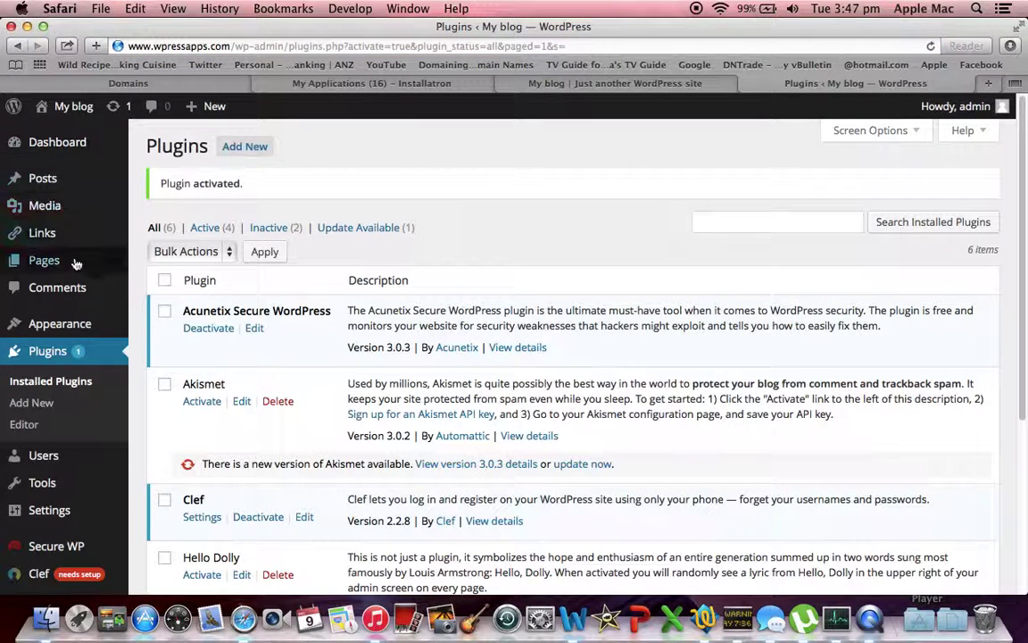
Step: Open the site's installed themes, dismiss the widget preview notice and activate the Twenty Thirteen theme
mouse_move(76, 329)
click(160, 328)
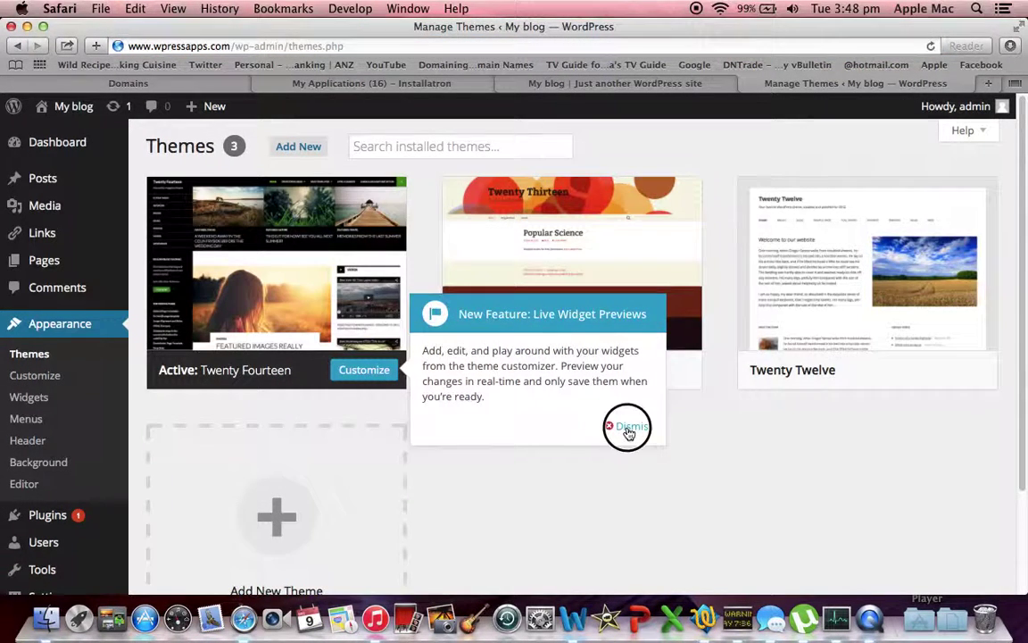
click(628, 428)
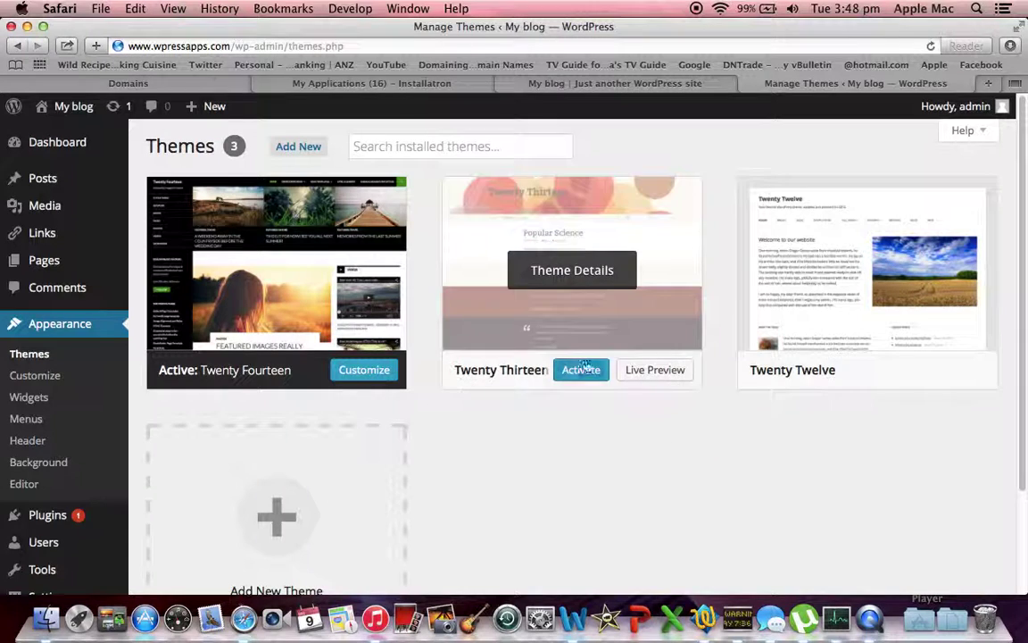
click(582, 370)
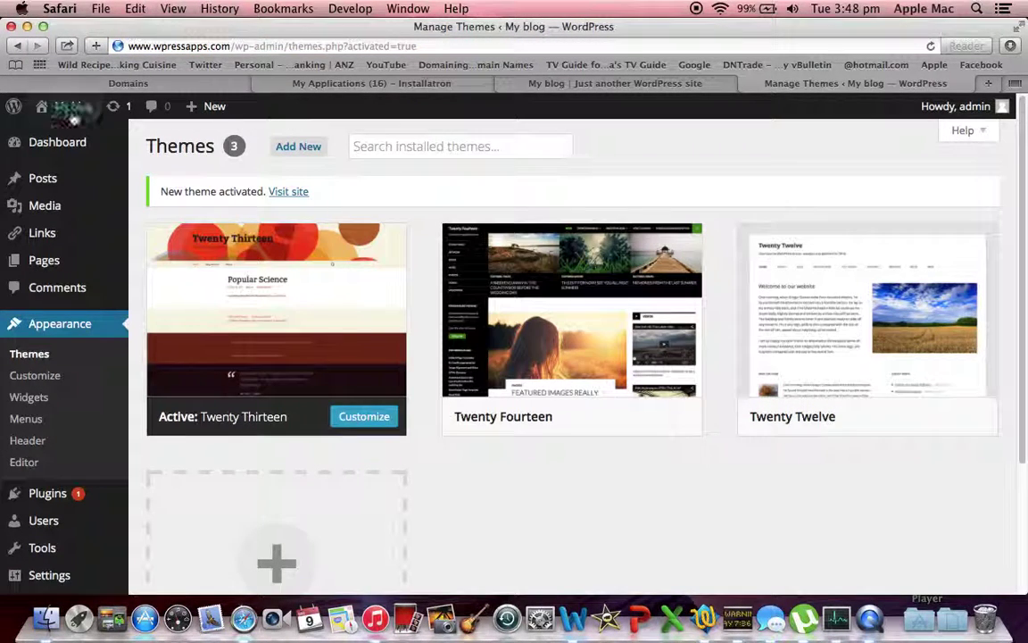
Step: Visit the blog's front page to view the new theme, and log out of WordPress from there
mouse_move(67, 107)
click(68, 107)
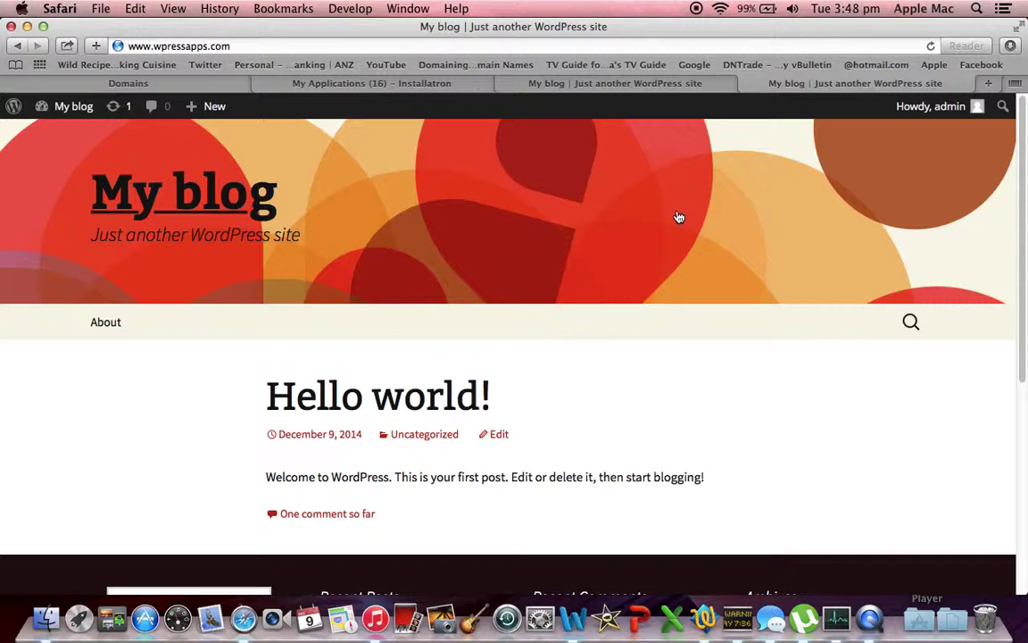
mouse_move(955, 109)
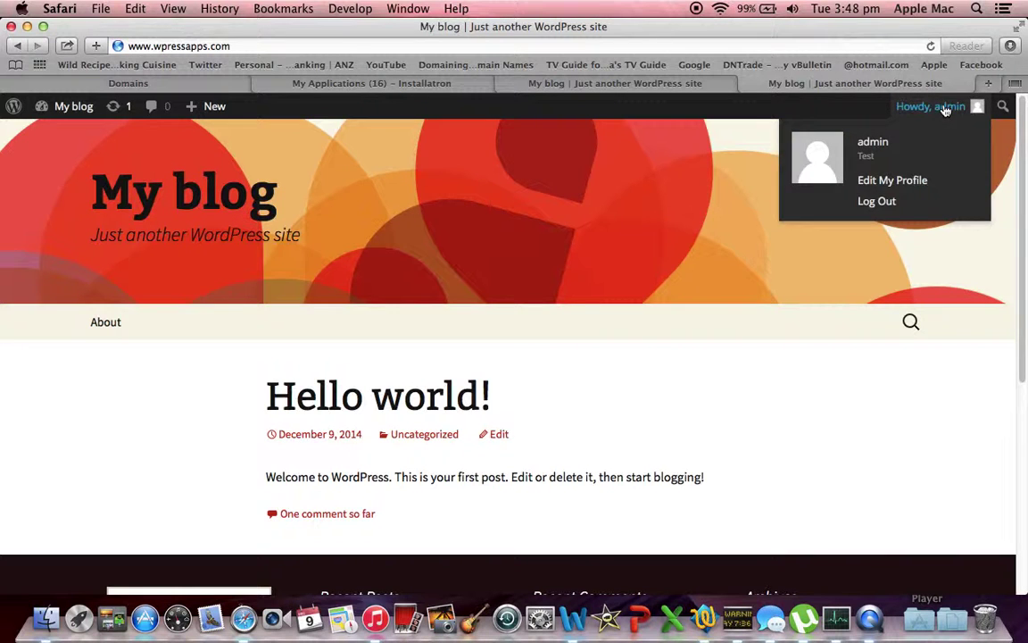
click(878, 203)
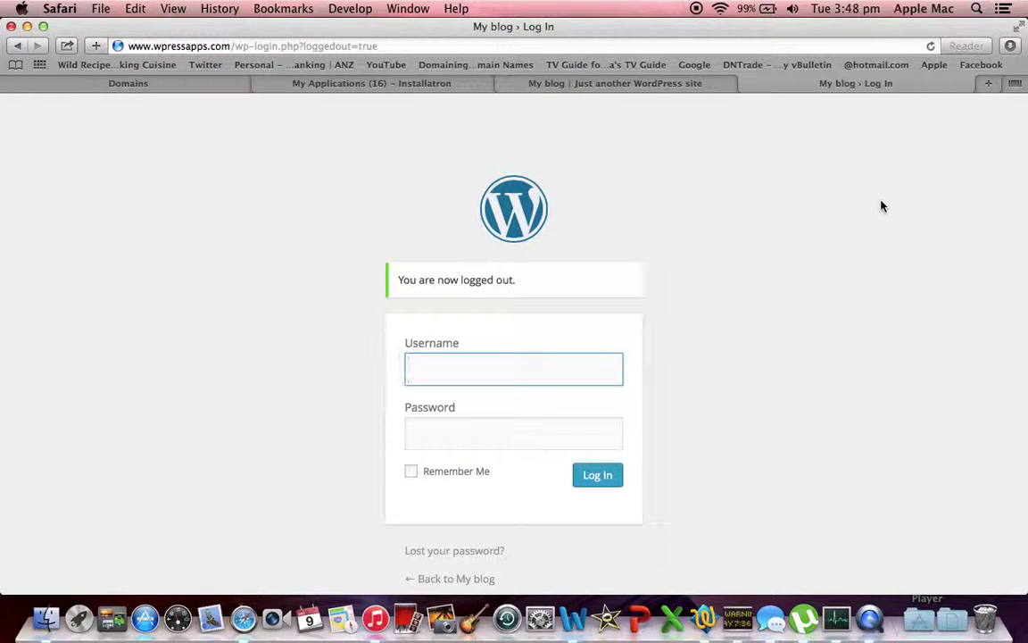
Step: Log in to WordPress with the username Test and the account password, declining to save the password in the browser
text(Test)
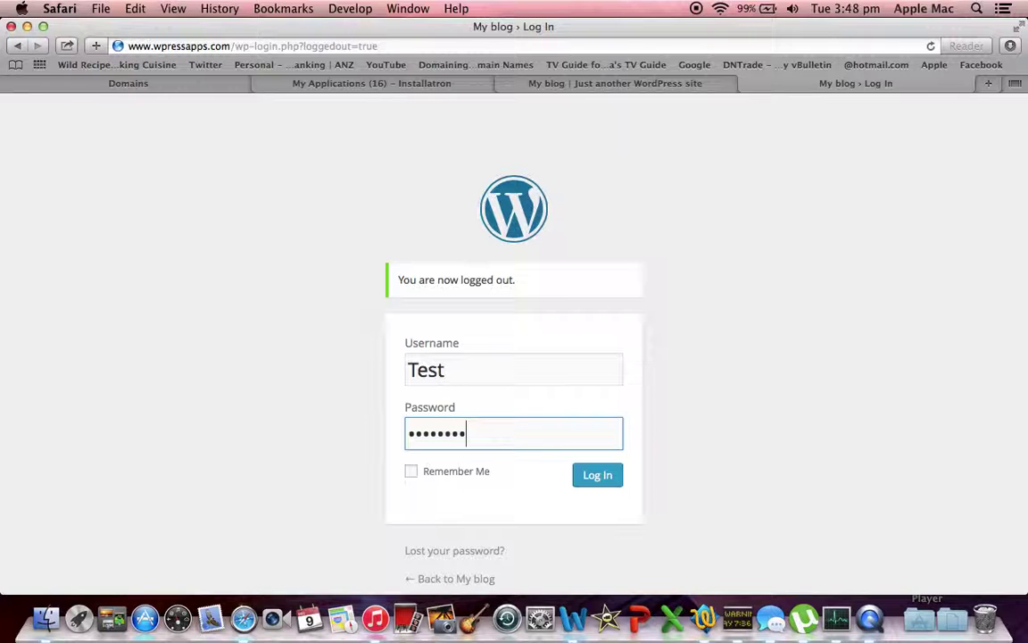
click(597, 475)
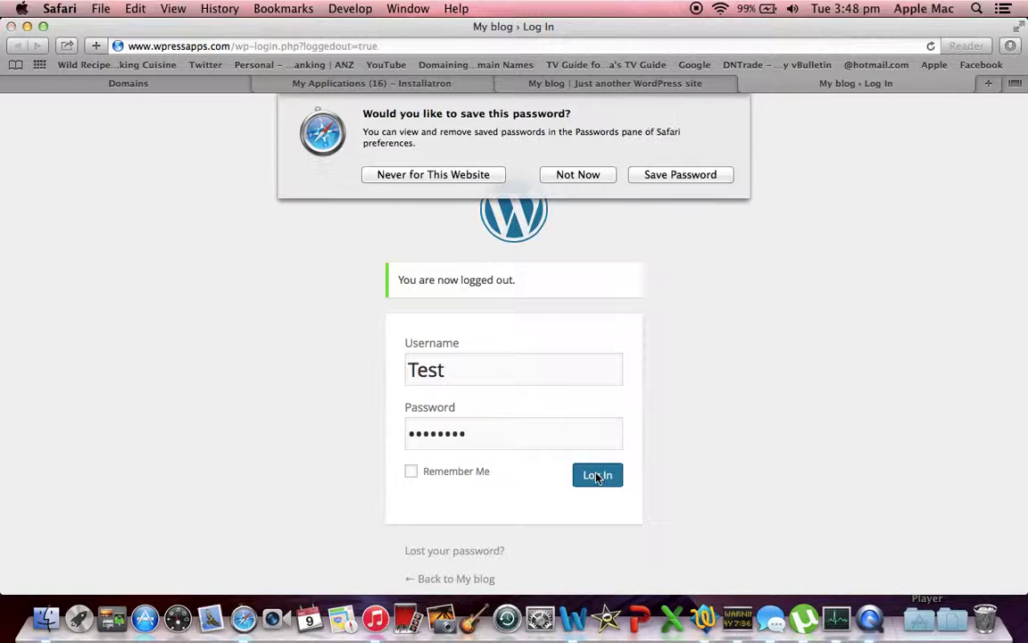
click(577, 176)
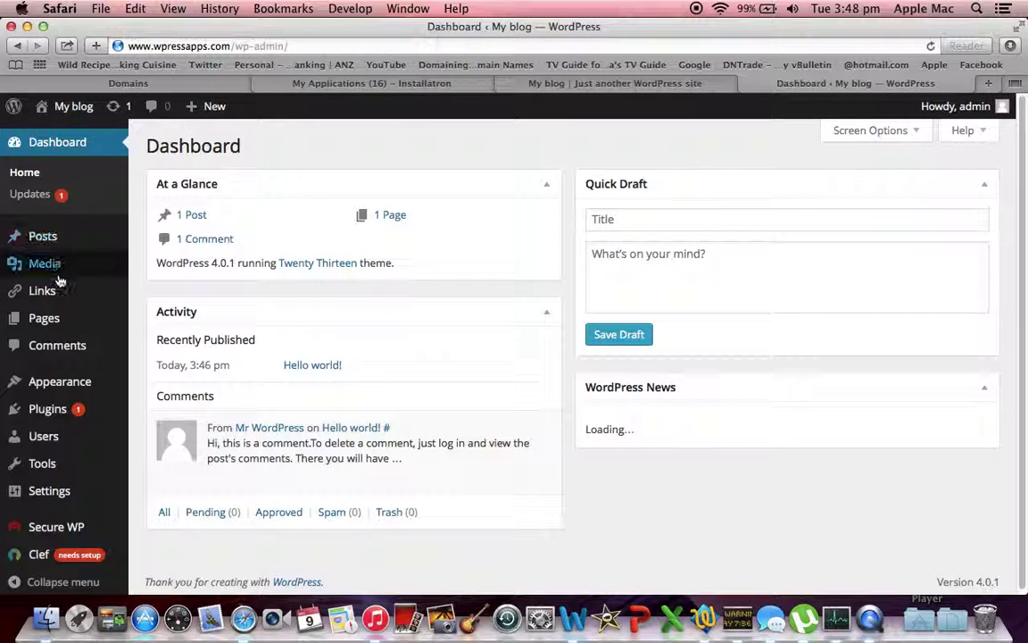
Step: Look over the dashboard's admin sections and log out of the WordPress account
mouse_move(49, 384)
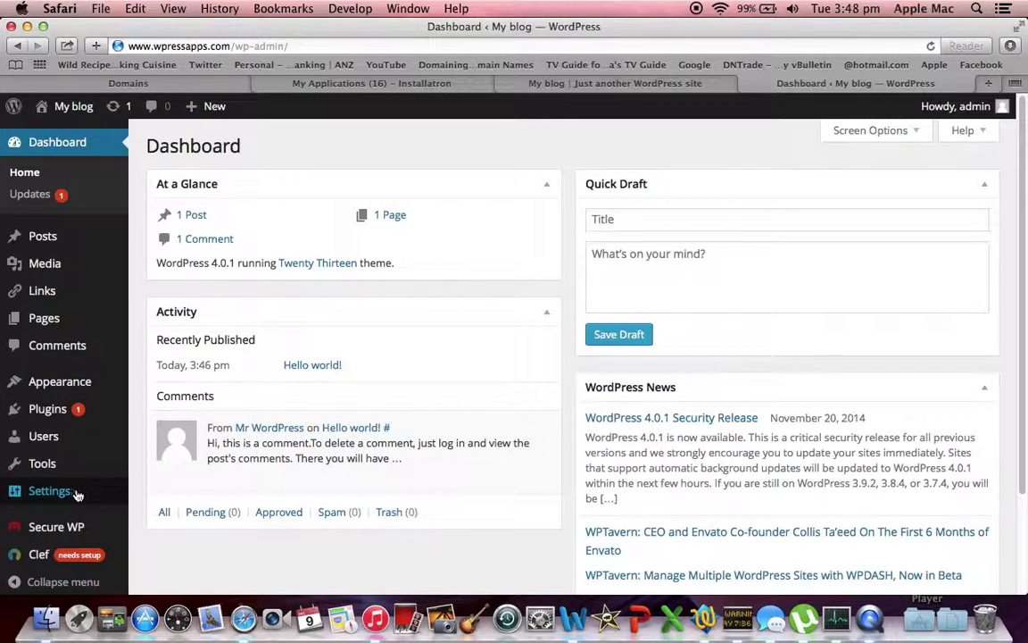
mouse_move(74, 493)
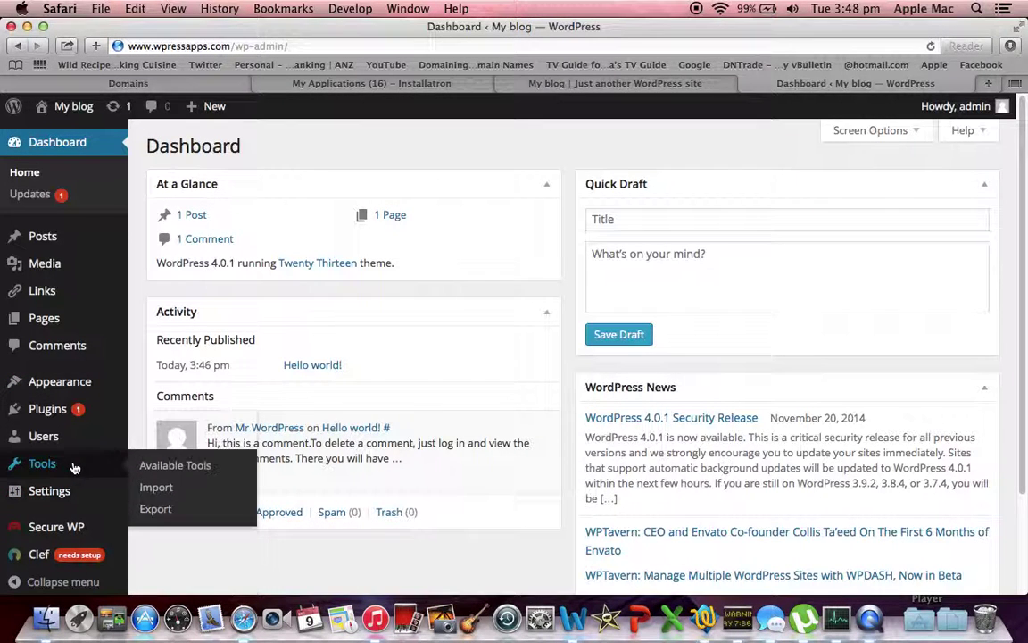
mouse_move(968, 107)
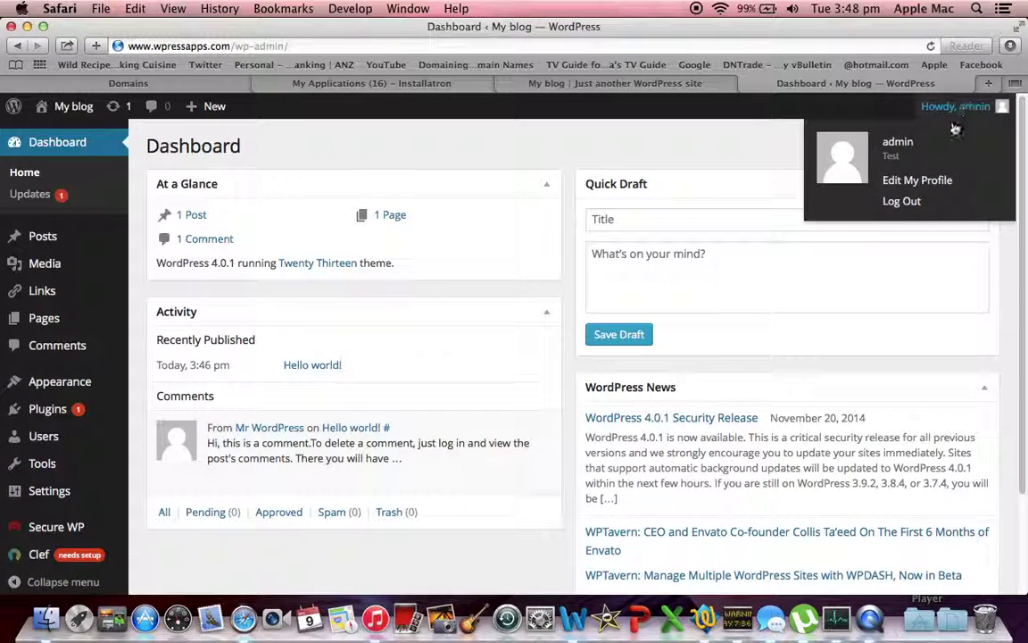
click(902, 202)
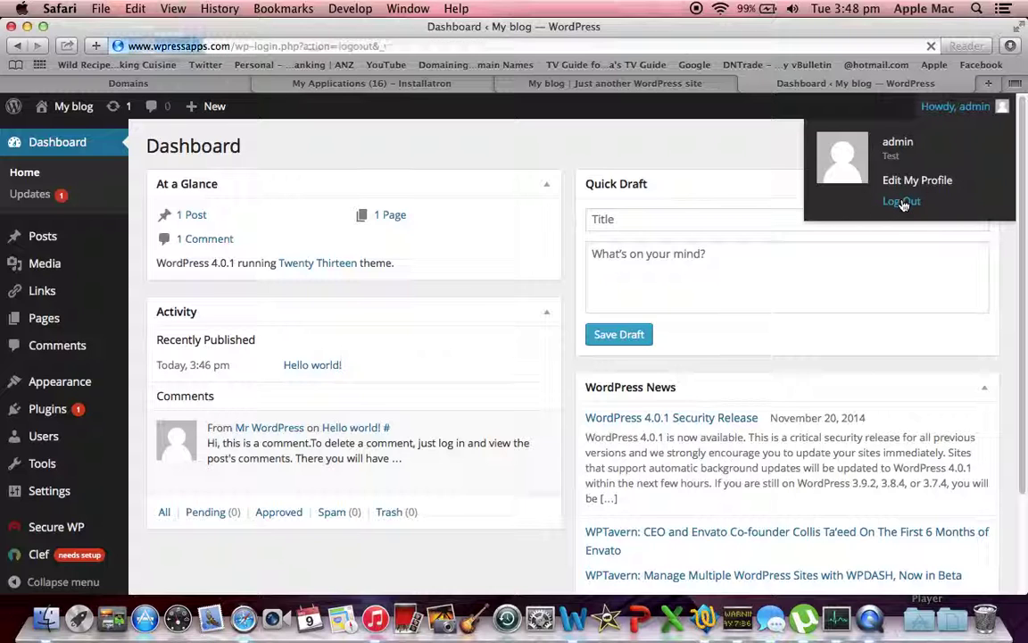